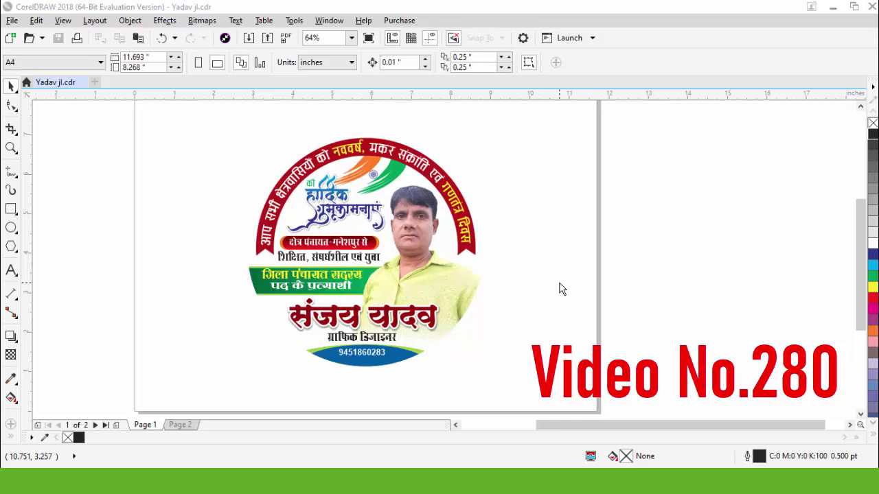
Go to page 2 and move all its text and photo elements off the page, past its right edge.
click(408, 239)
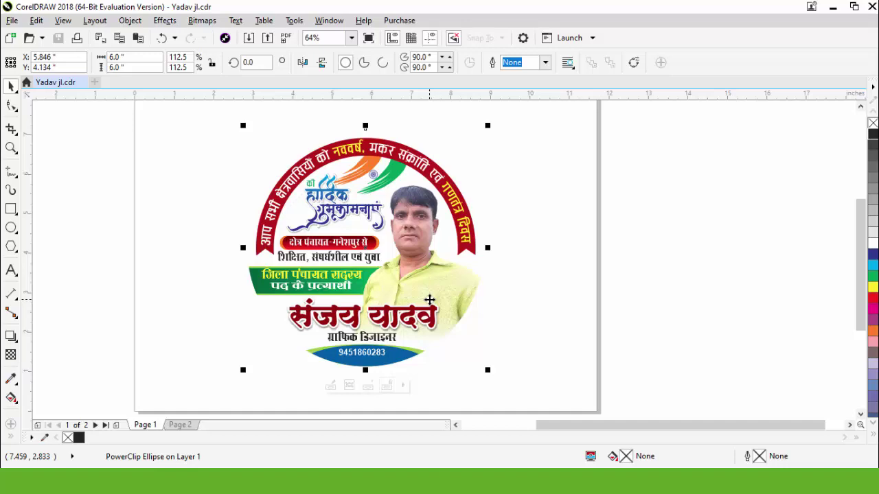
key(Escape)
scroll(427, 254, down, 1)
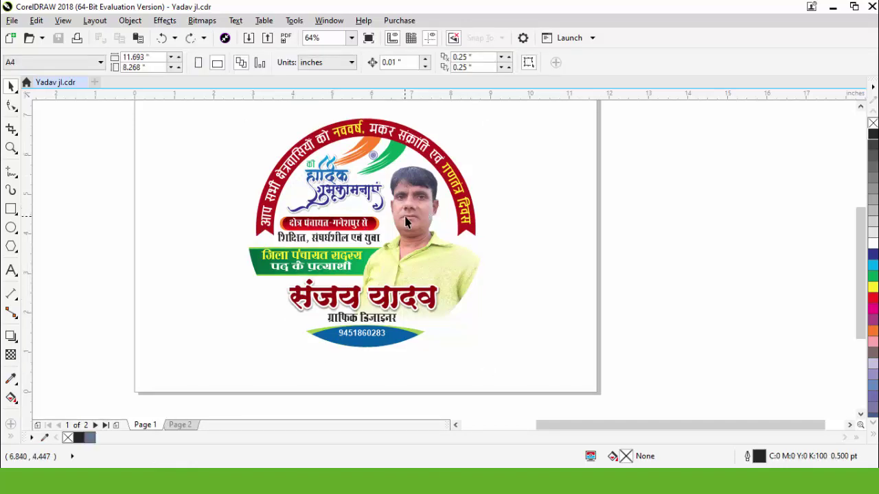
key(Page_Down)
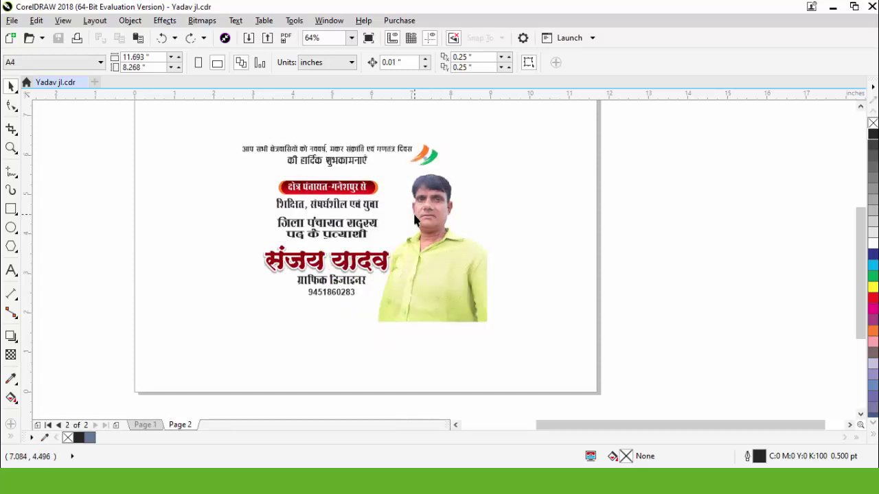
drag(204, 121, 578, 363)
drag(334, 182, 709, 278)
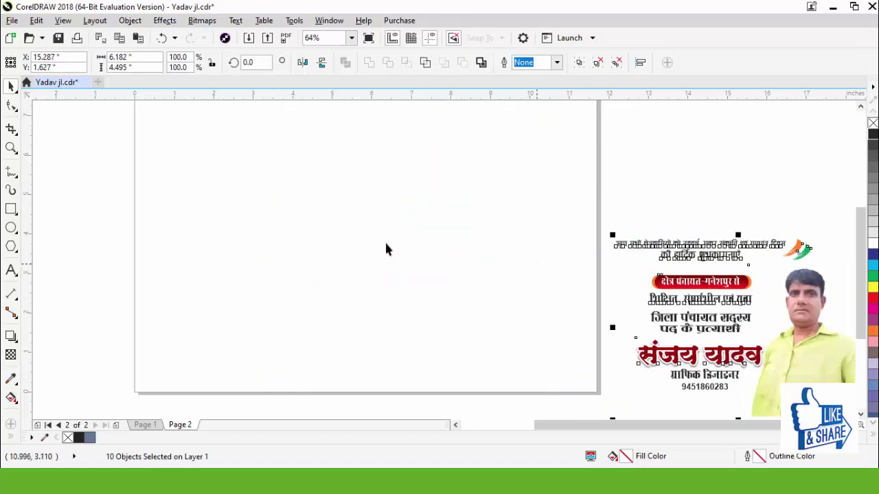
Draw a square about 5.33 in wide and centre it on the page.
click(11, 209)
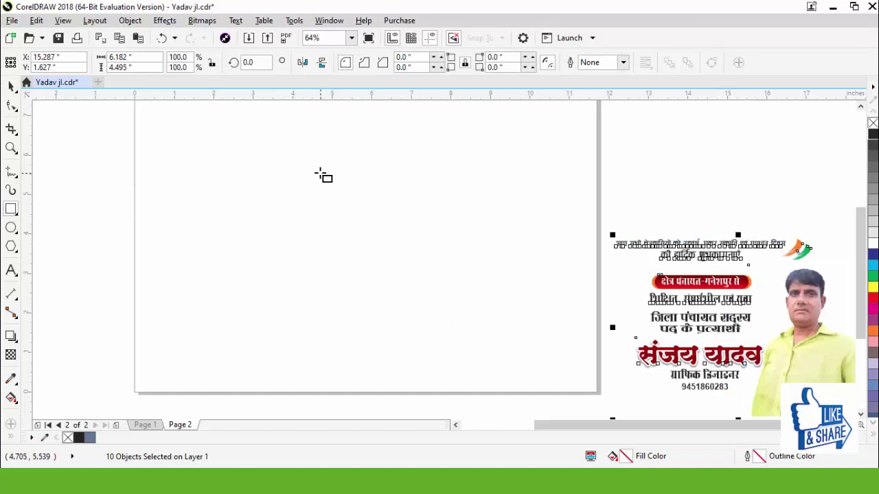
drag(284, 143, 489, 354)
key(space)
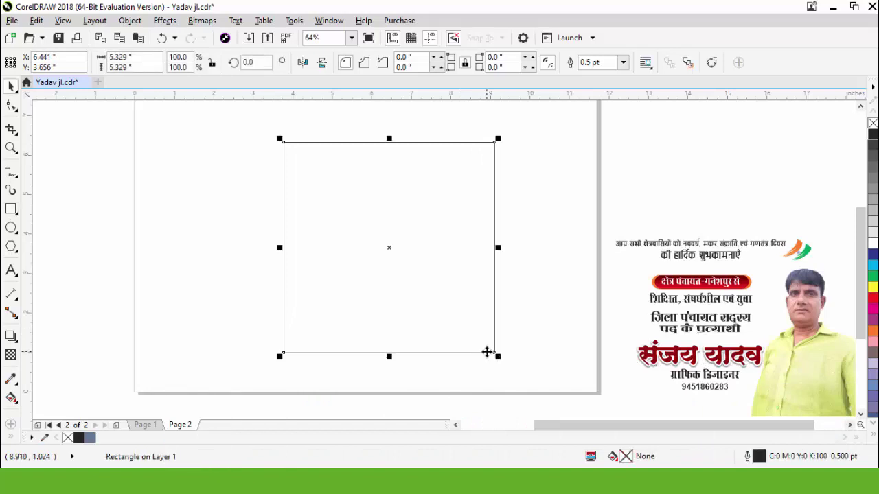
drag(487, 352, 464, 334)
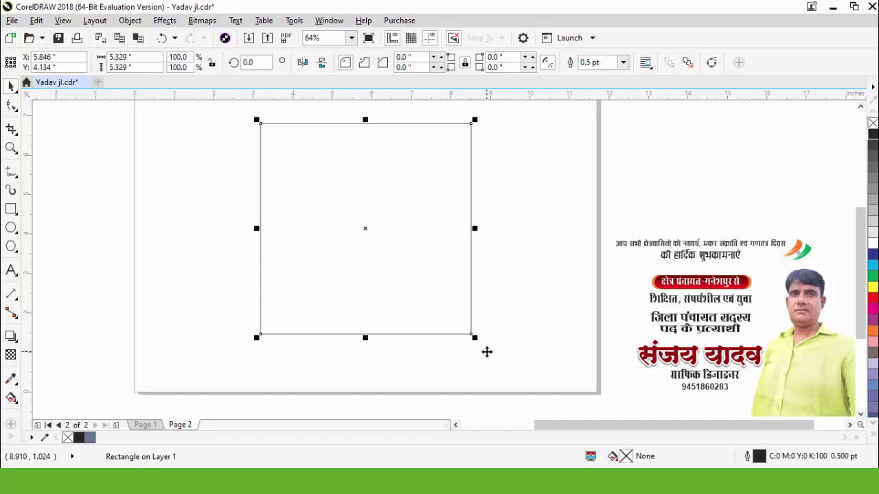
Place the man's photo over the square's right half and enlarge it to about 4.01 by 5.40 in.
drag(806, 308, 412, 210)
drag(469, 168, 492, 134)
drag(478, 279, 482, 275)
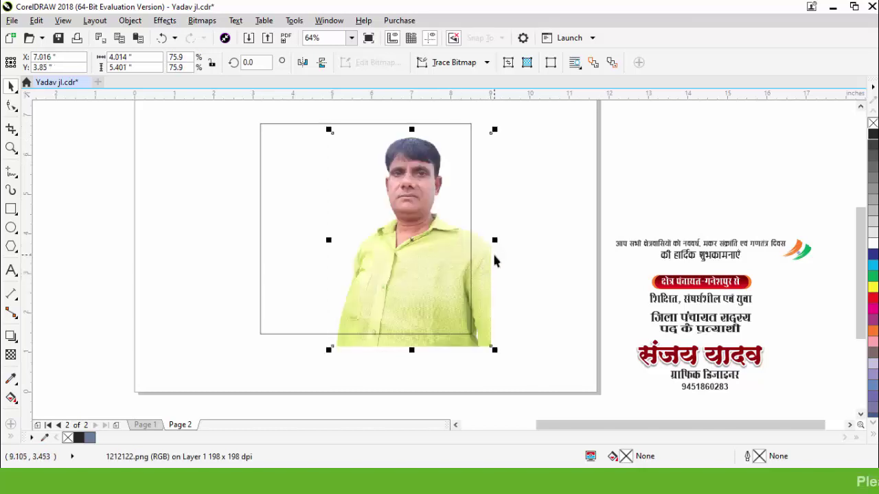
click(552, 232)
Draw a straight diagonal Freehand line about 5.46 by 5.66 in, descending across the square from its upper-left to its lower-right corner area.
click(11, 173)
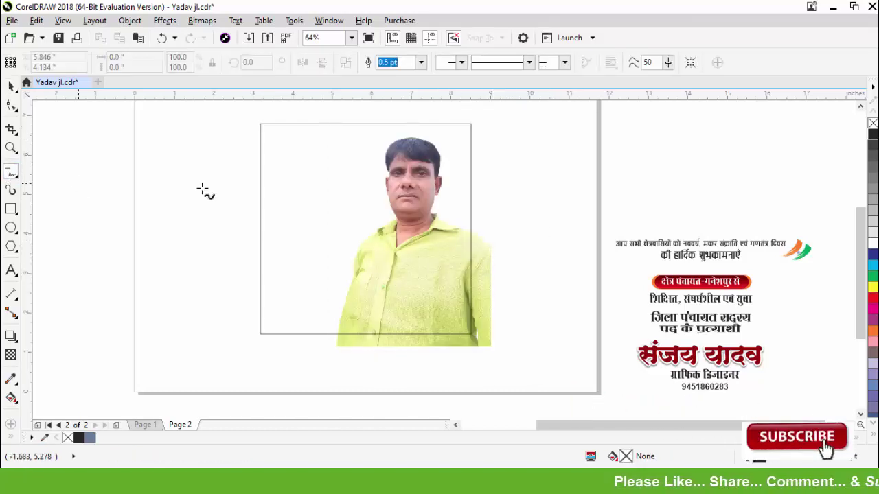
click(234, 135)
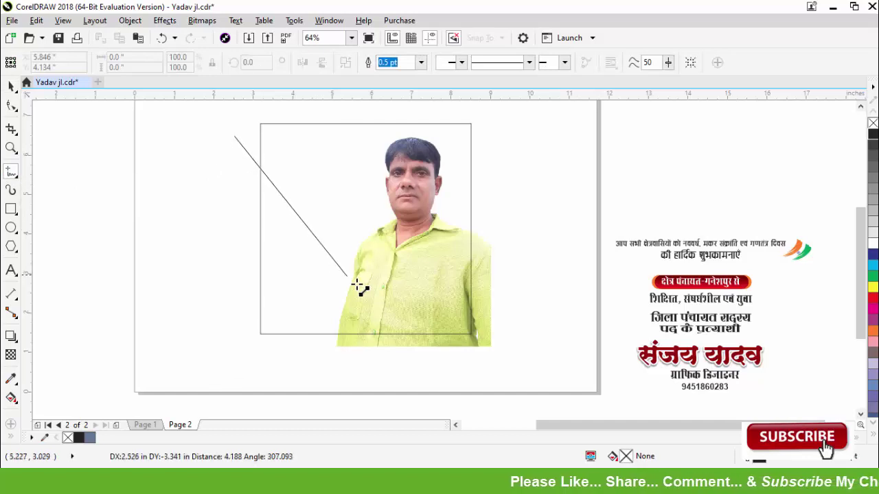
click(450, 359)
key(space)
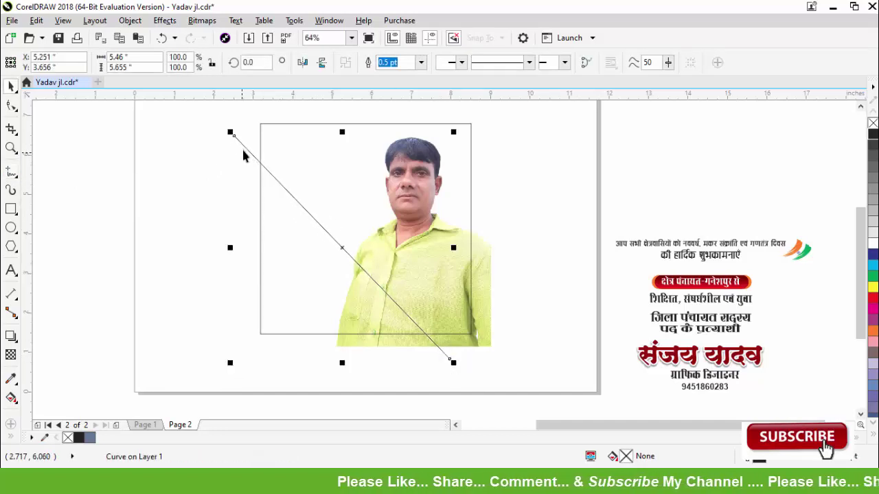
Skew the diagonal line vertically to a flatter slope, about 5.30 in high.
click(244, 144)
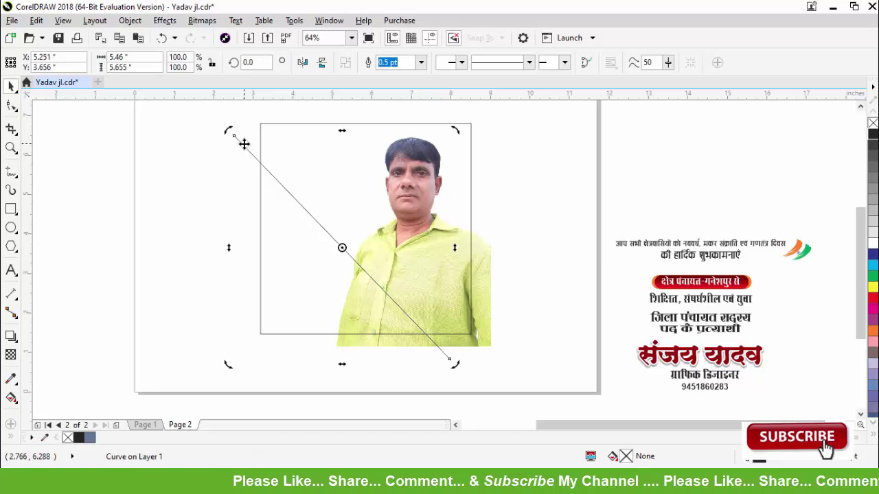
click(197, 172)
click(242, 145)
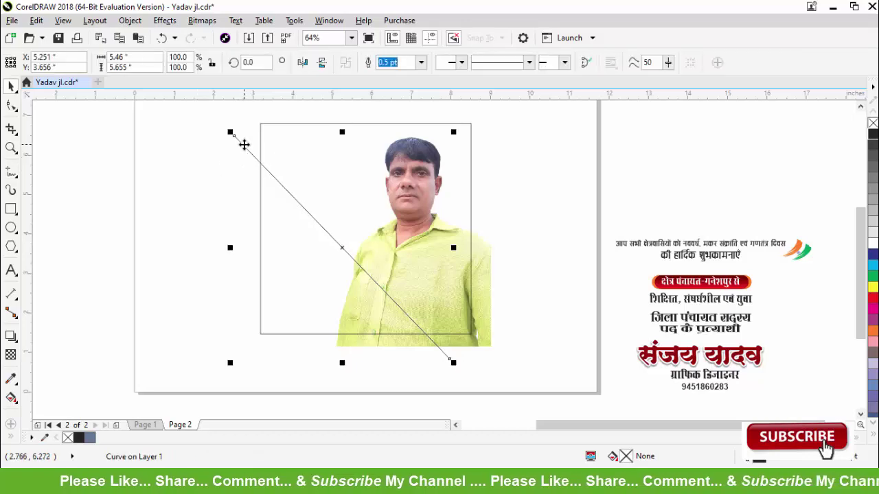
click(243, 144)
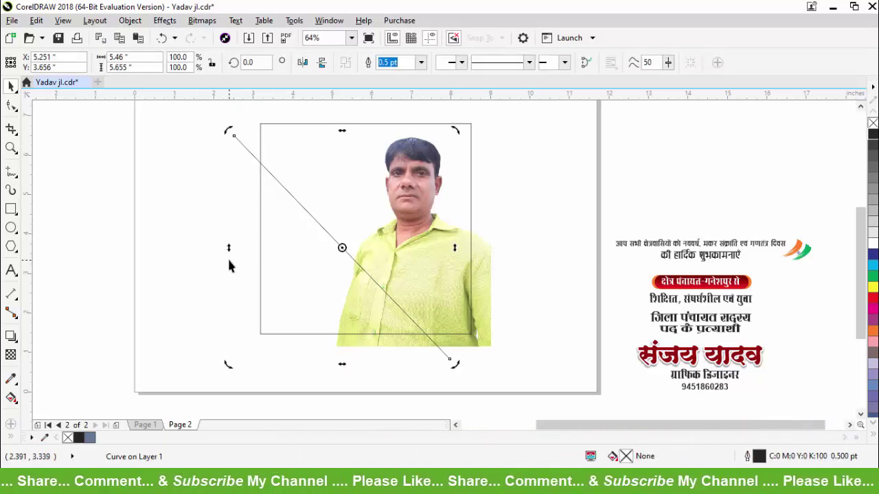
drag(229, 247, 225, 265)
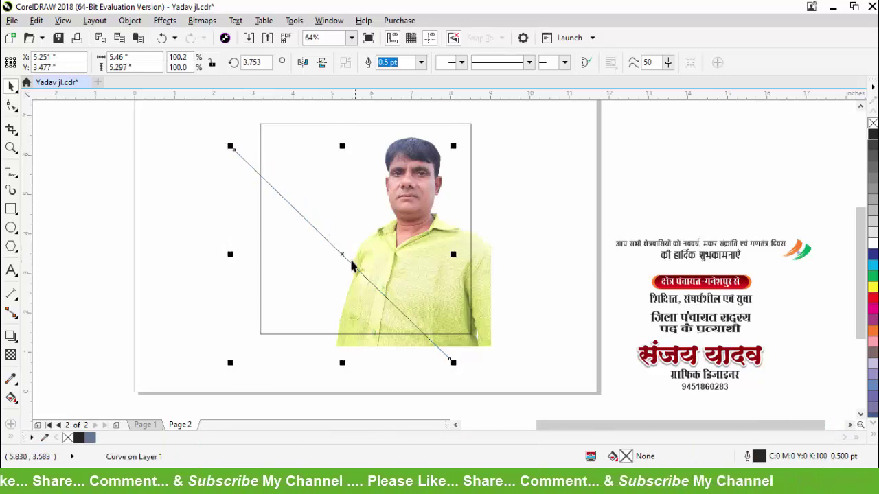
Duplicate the diagonal line, mirror the copy vertically across the square's upper-left corner, and skew it to about 4.41 in high.
drag(351, 265, 298, 268)
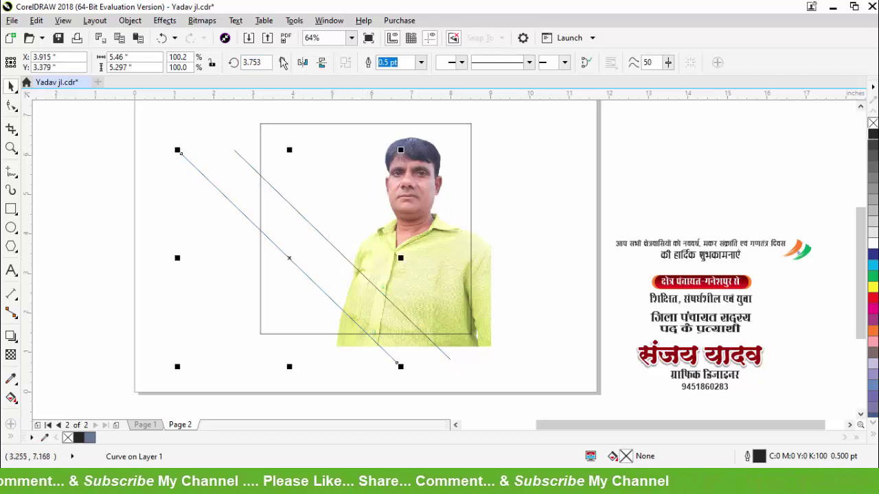
click(320, 63)
drag(254, 291, 276, 242)
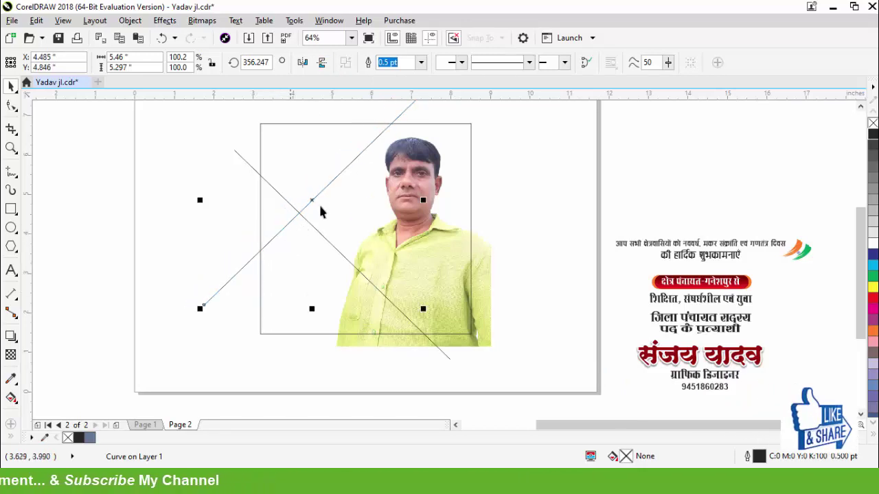
click(395, 119)
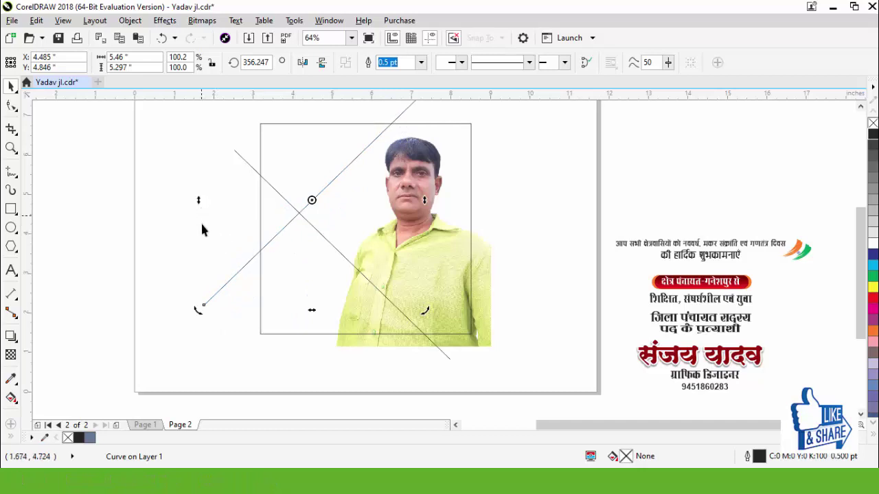
drag(201, 204, 198, 181)
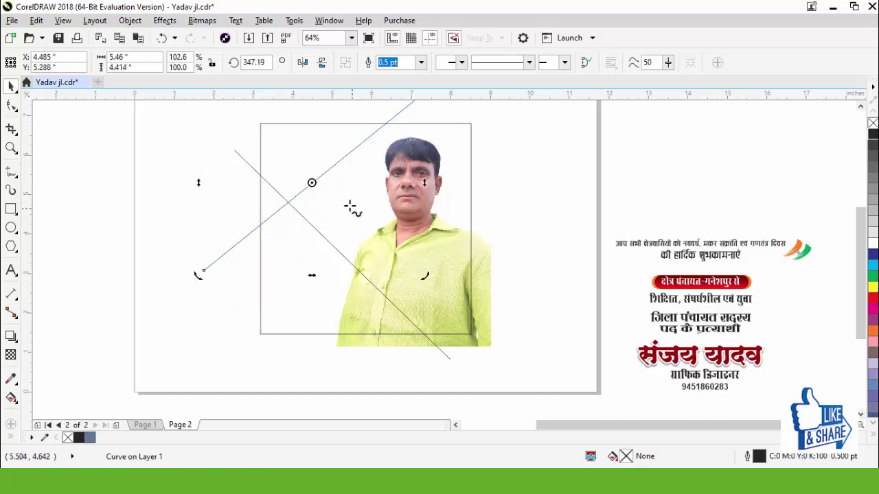
Place a parallel copy of the mirrored line across the square's lower-right part.
click(317, 186)
drag(317, 186, 382, 330)
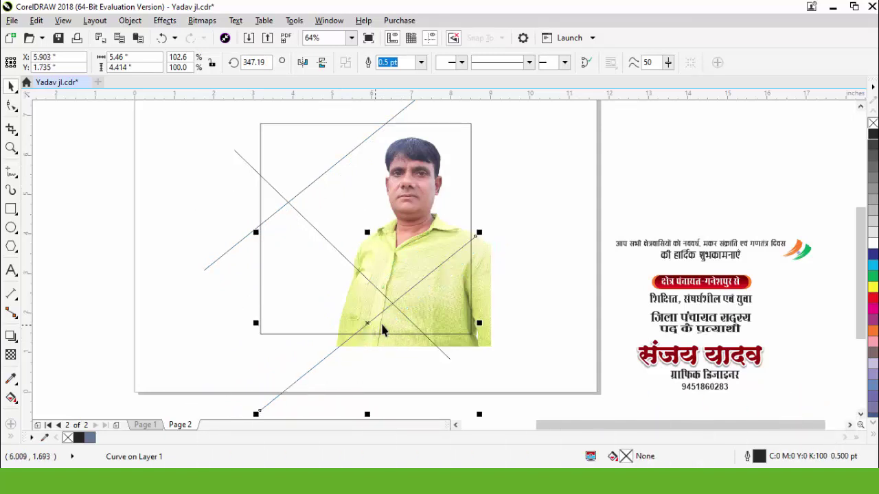
click(496, 322)
Cut the photo to the clipboard and Smart Fill the square's upper-left regions and bottom triangle with blue-grey C40 M20 Y0 K40.
click(485, 335)
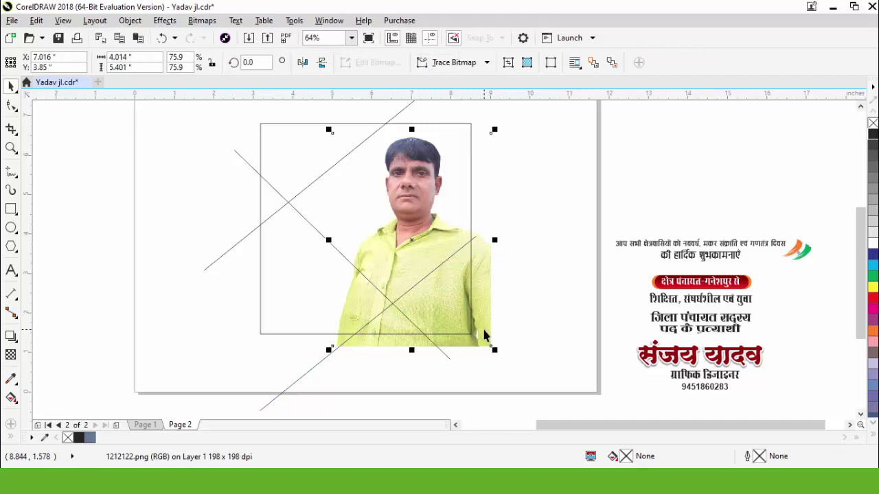
key(Delete)
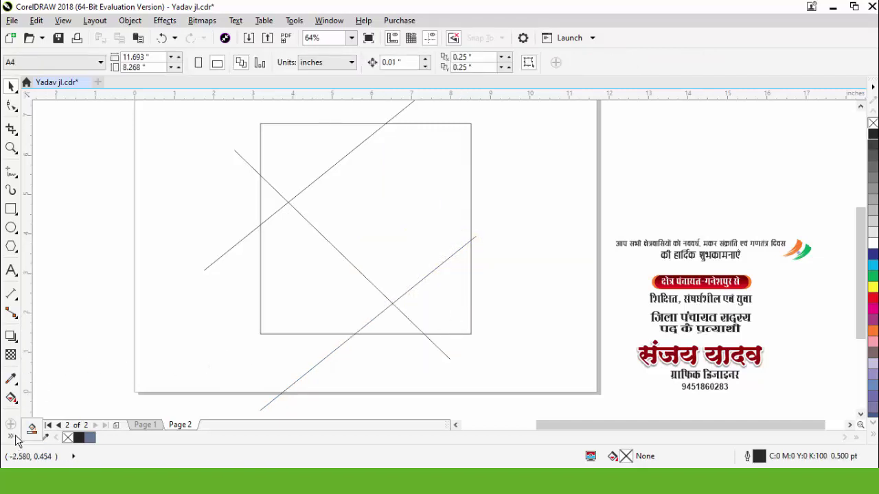
key(shift+s)
click(390, 319)
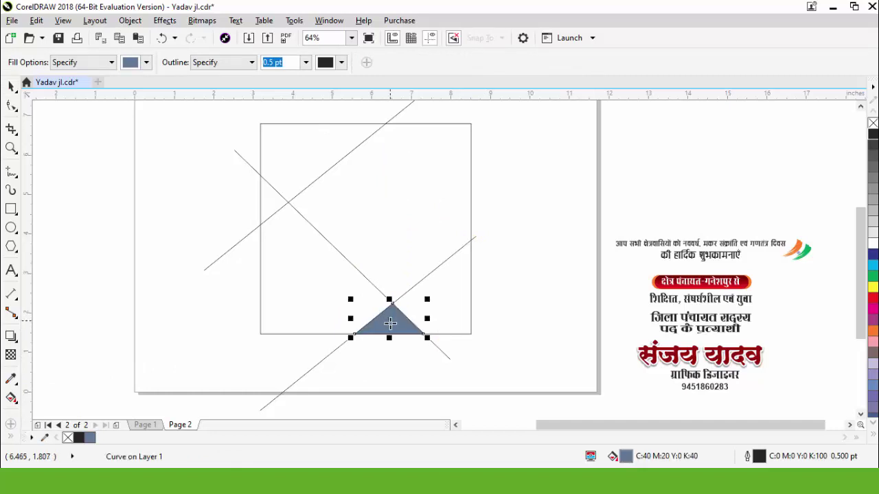
click(294, 158)
click(270, 196)
key(space)
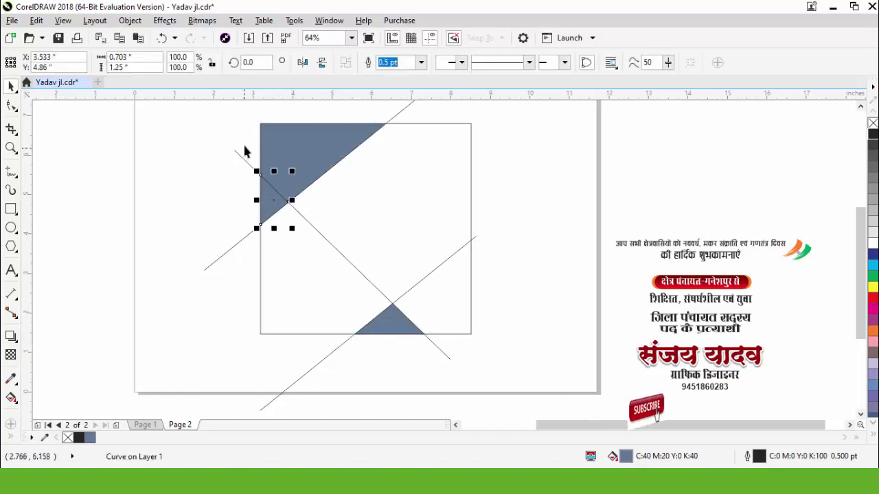
drag(245, 146, 238, 316)
key(Delete)
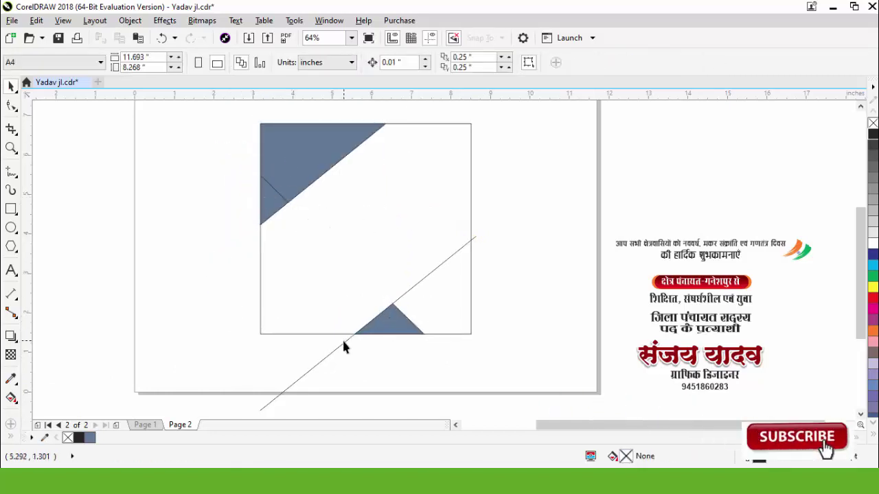
key(ctrl+z)
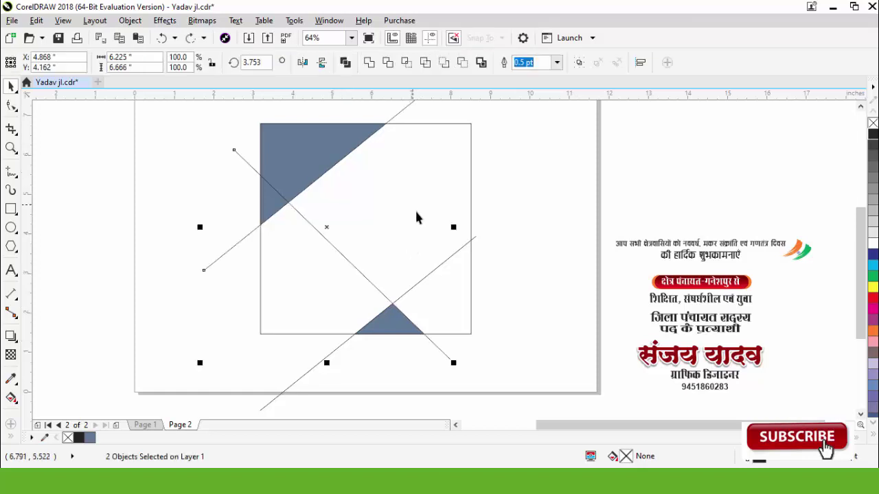
Delete the lower-right construction line and Smart Fill the square's large right-hand region with the same blue-grey.
click(460, 249)
key(Delete)
key(space)
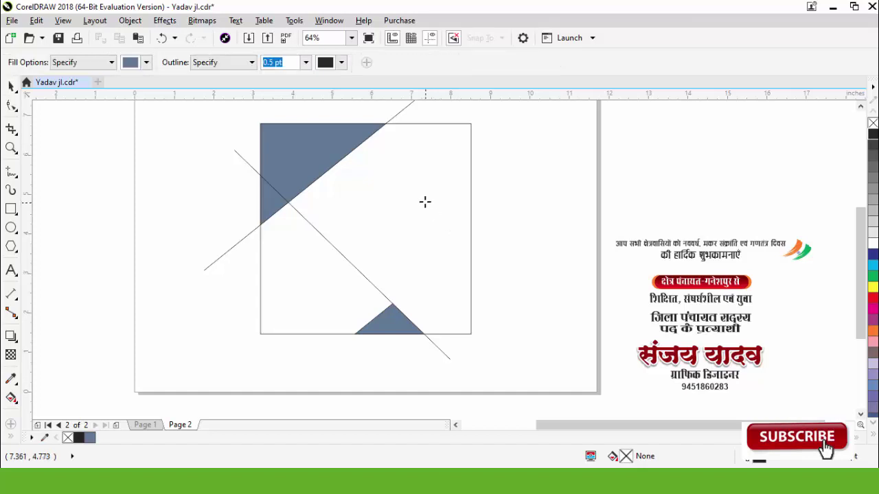
click(424, 200)
key(space)
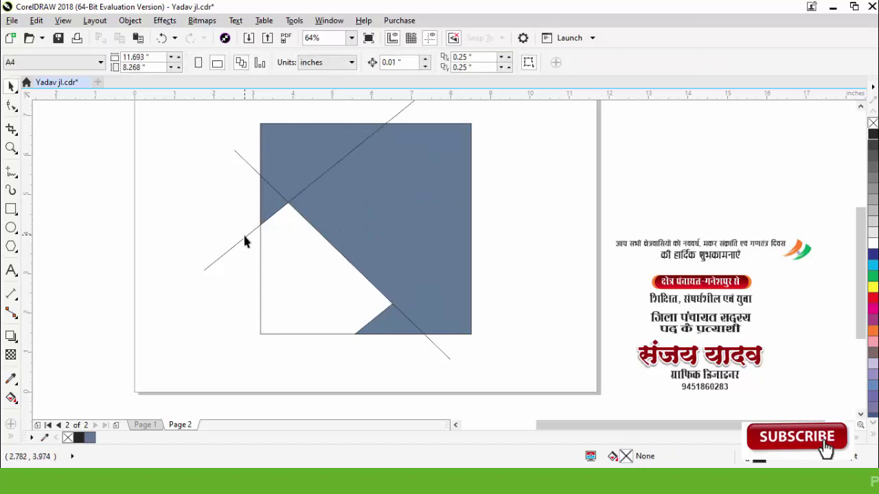
Delete the two remaining construction lines crossing the square.
click(243, 238)
key(Delete)
click(250, 170)
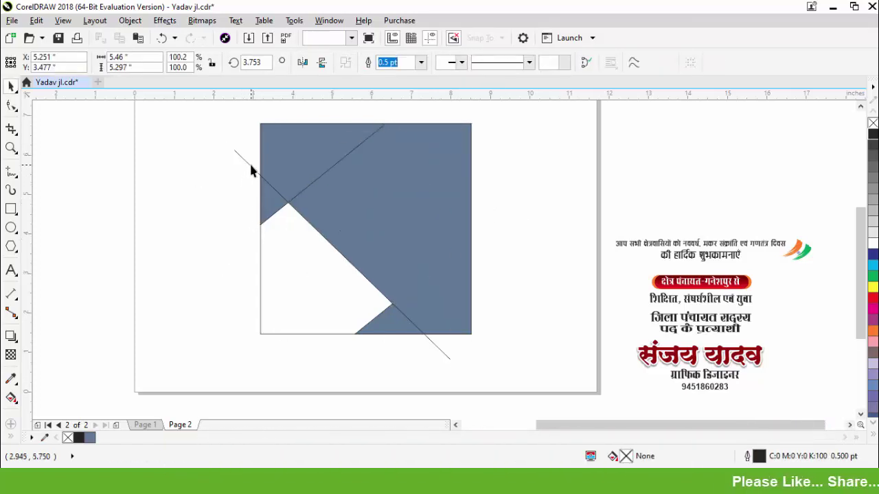
key(Delete)
Paste the photo back over the large right-hand shape and enlarge it slightly.
mouse_move(472, 230)
mouse_down()
mouse_move(535, 229)
mouse_move(474, 230)
mouse_up()
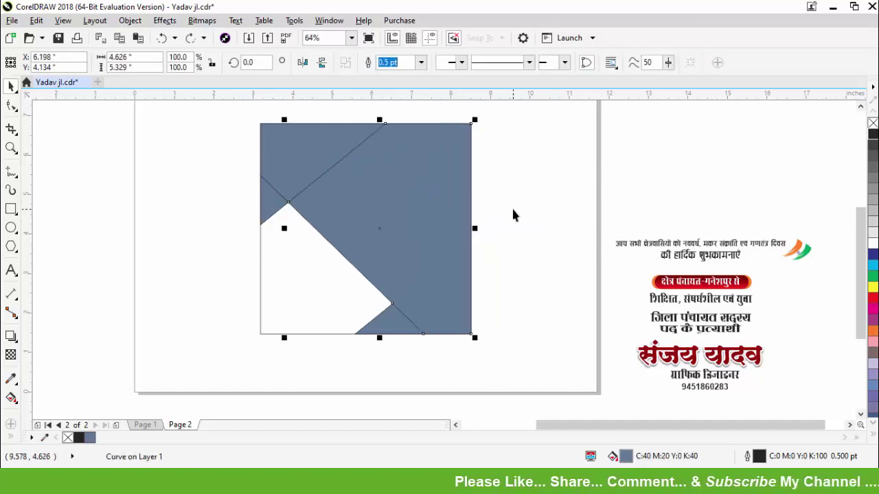
key(ctrl+v)
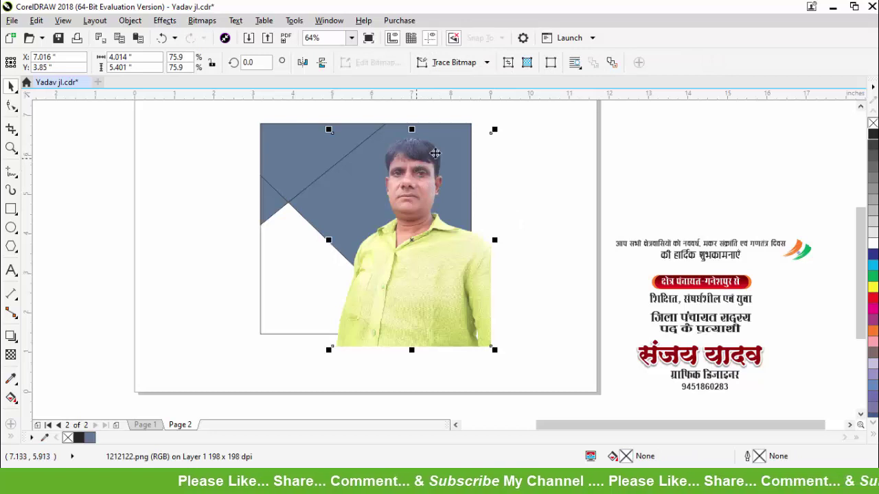
drag(495, 131, 516, 113)
scroll(532, 217, up, 1)
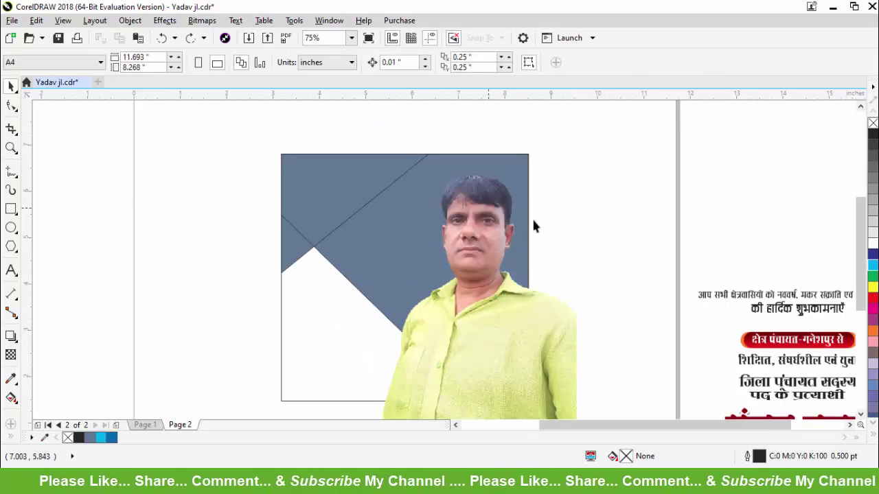
PowerClip the photo inside the large right-hand shape of the square.
click(489, 200)
right_click(489, 201)
click(532, 93)
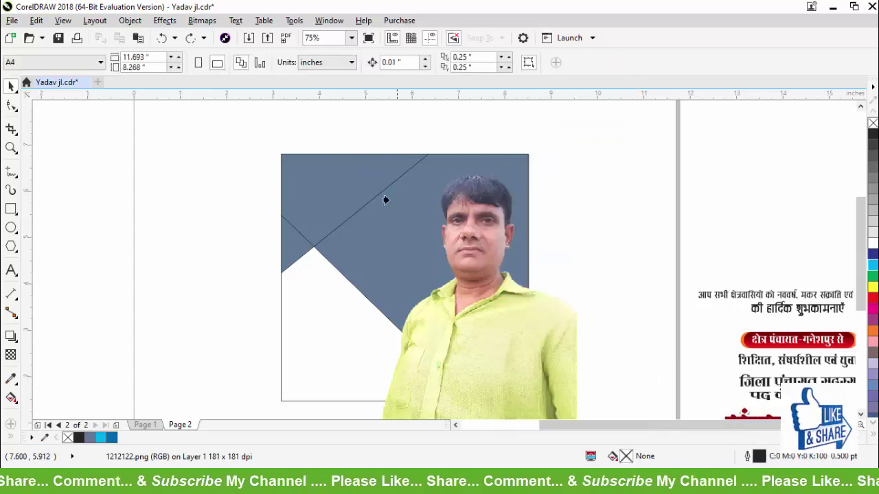
click(337, 244)
click(582, 218)
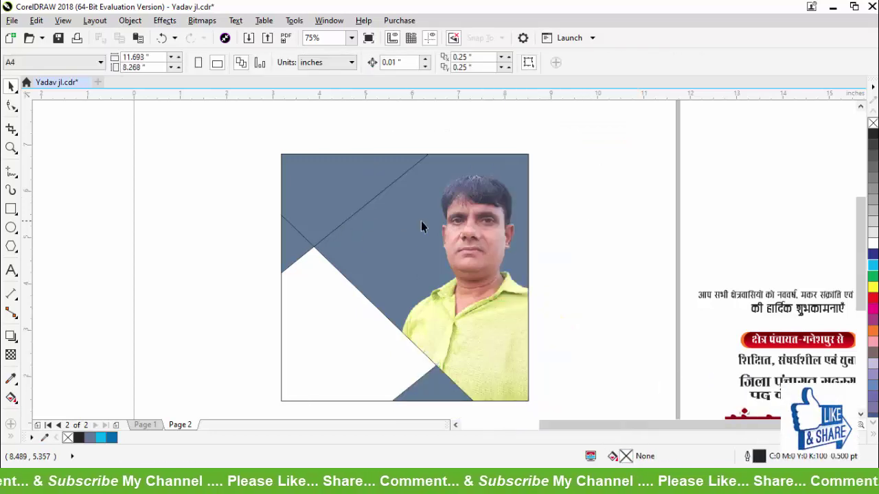
Draw a rectangle beside the square, about 3.65 by 2.76 inches, round its corners to about 0.333 inch and widen it to about 4.46 inches.
click(10, 209)
mouse_move(102, 187)
mouse_down()
mouse_move(192, 274)
mouse_move(288, 310)
mouse_move(272, 317)
mouse_up()
click(11, 106)
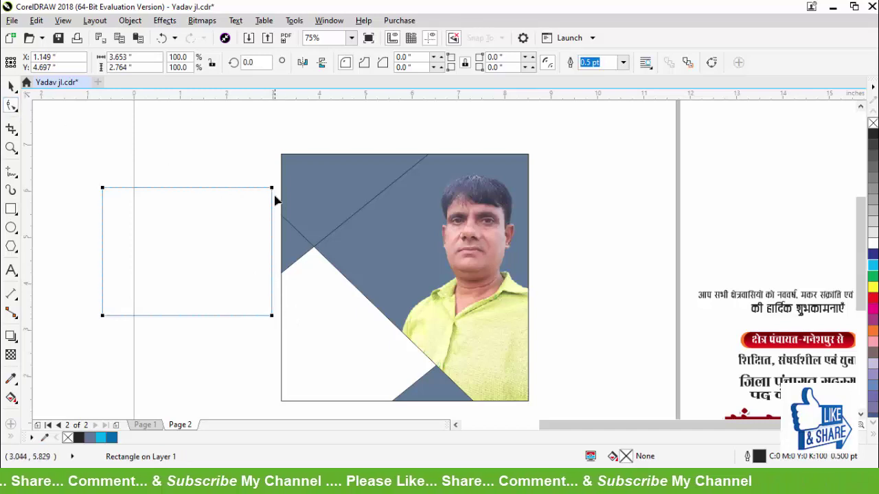
drag(272, 188, 264, 201)
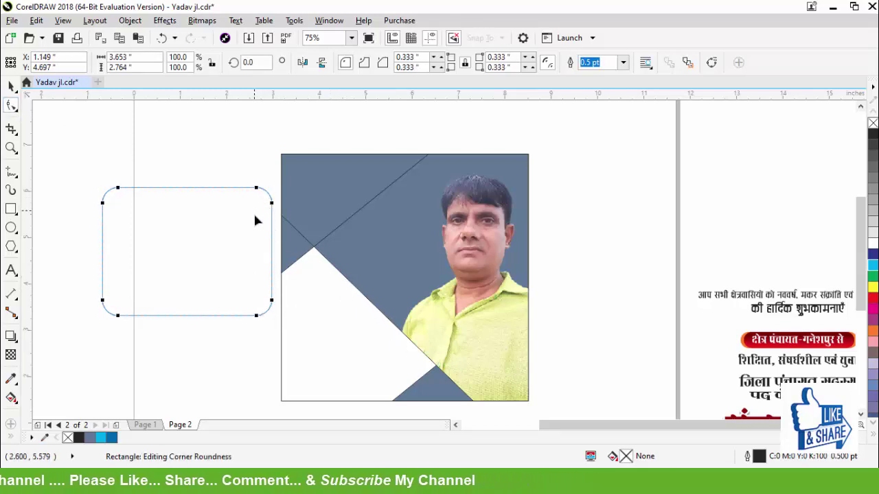
key(space)
drag(274, 251, 294, 252)
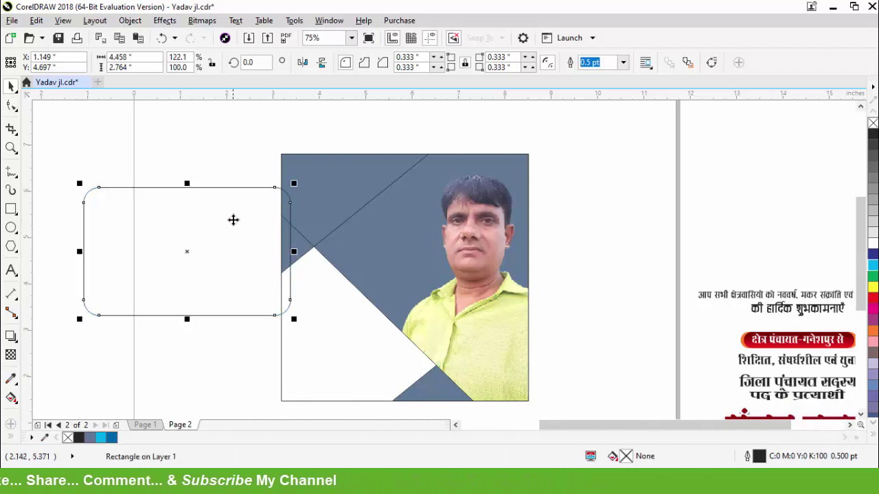
Rotate the rounded rectangle to 315 degrees, then position it over the square's upper-left area, enlarged to about 5.37 inches across.
click(233, 220)
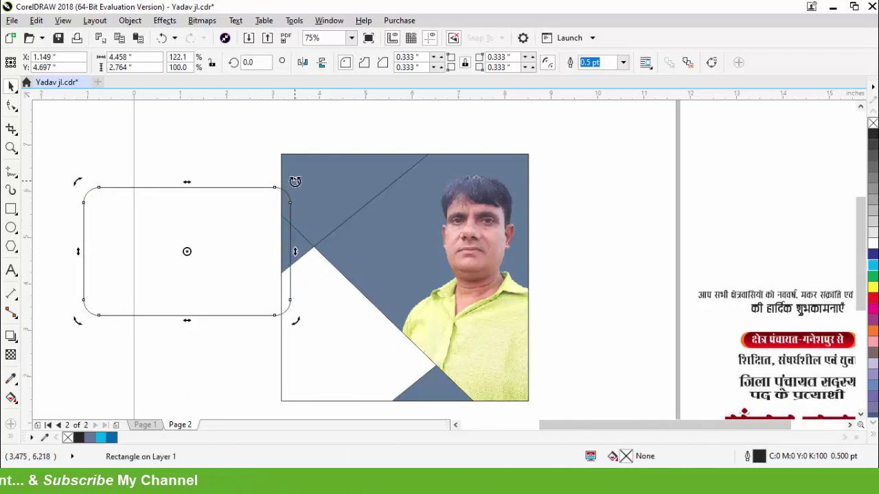
drag(295, 181, 295, 269)
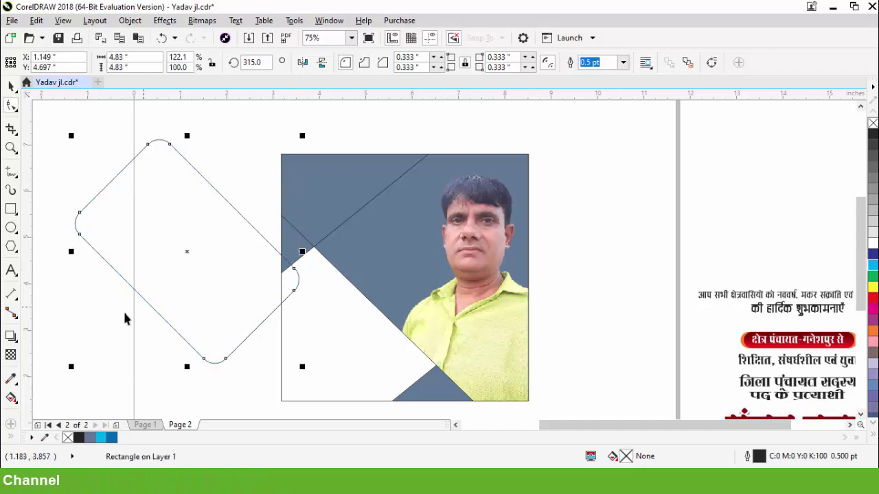
key(F10)
drag(199, 278, 281, 202)
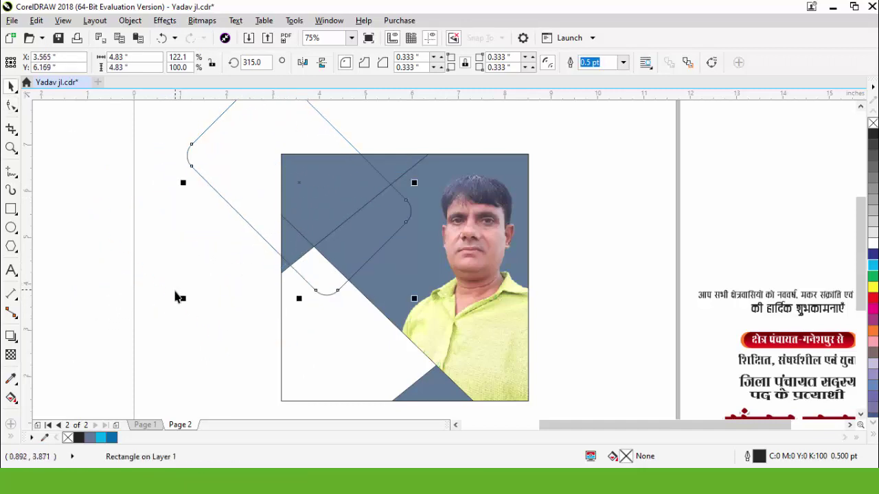
drag(182, 300, 157, 317)
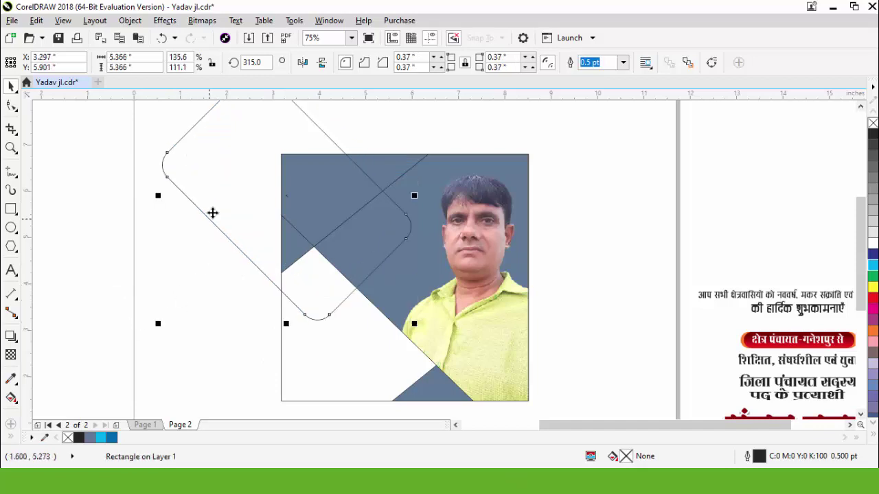
drag(212, 213, 227, 212)
Fill the rotated rounded rectangle with blue, C:100 M:70 Y:0 K:0.
click(873, 266)
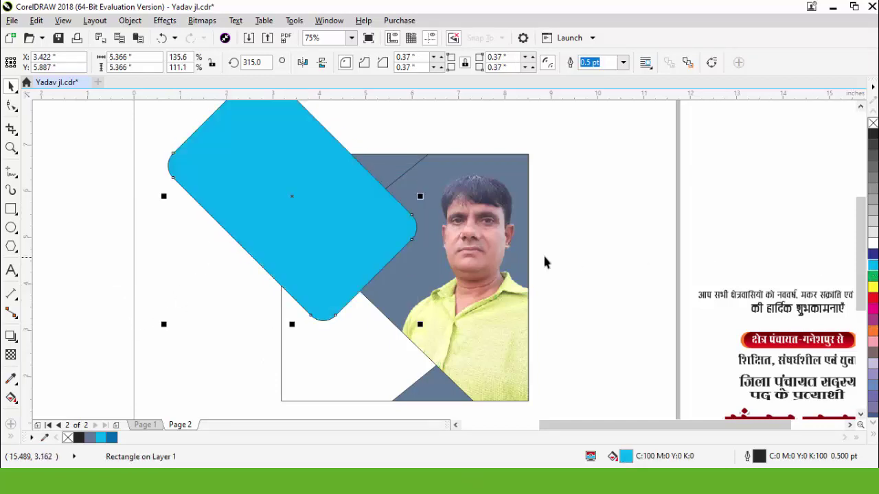
key(g)
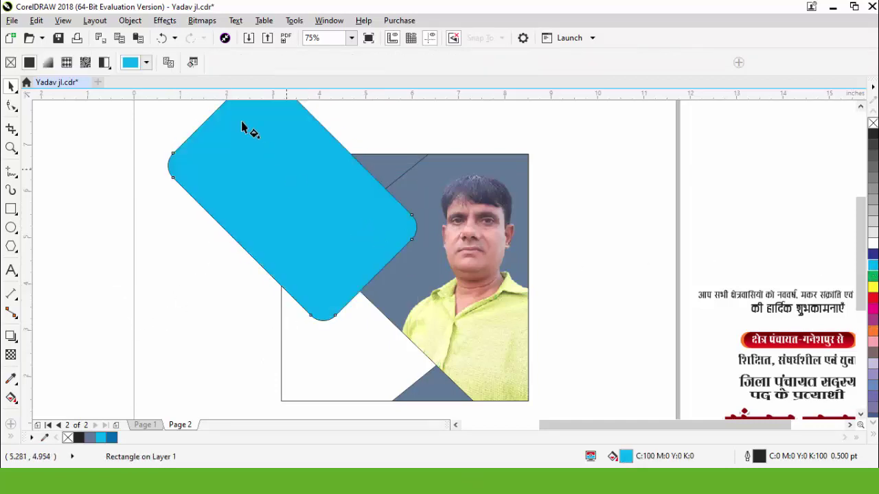
click(132, 62)
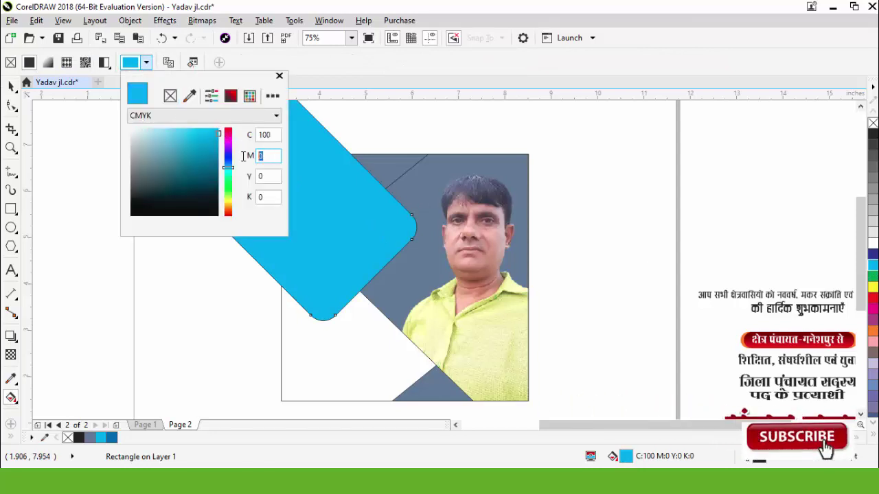
text(70)
key(Return)
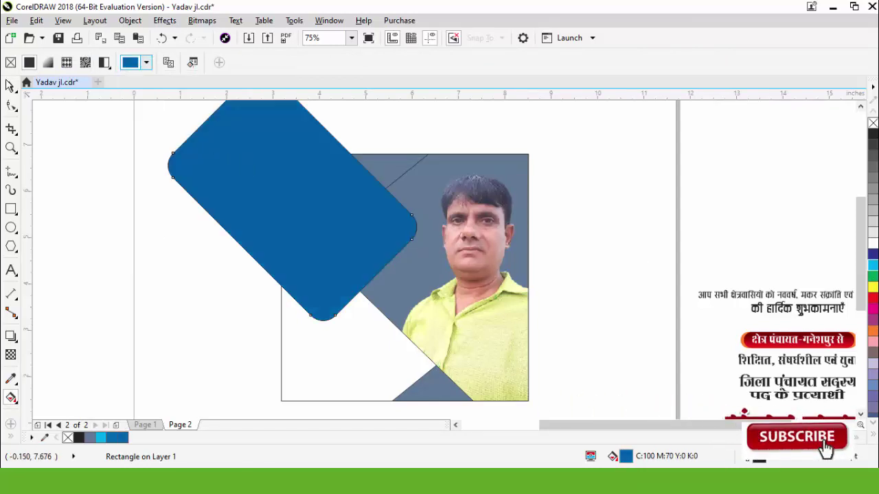
Make an offset copy of the blue rounded rectangle, fill it with 20% black grey and place it behind the blue one.
key(space)
drag(338, 230, 350, 281)
scroll(310, 354, up, 2)
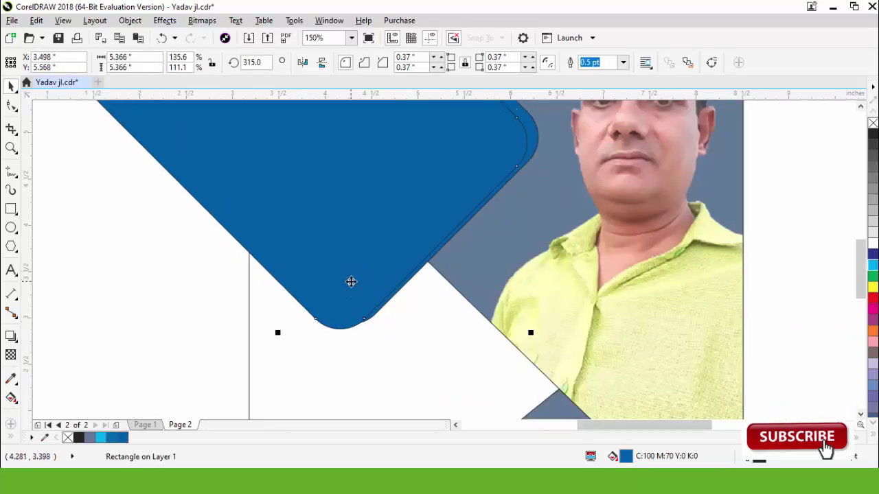
click(873, 222)
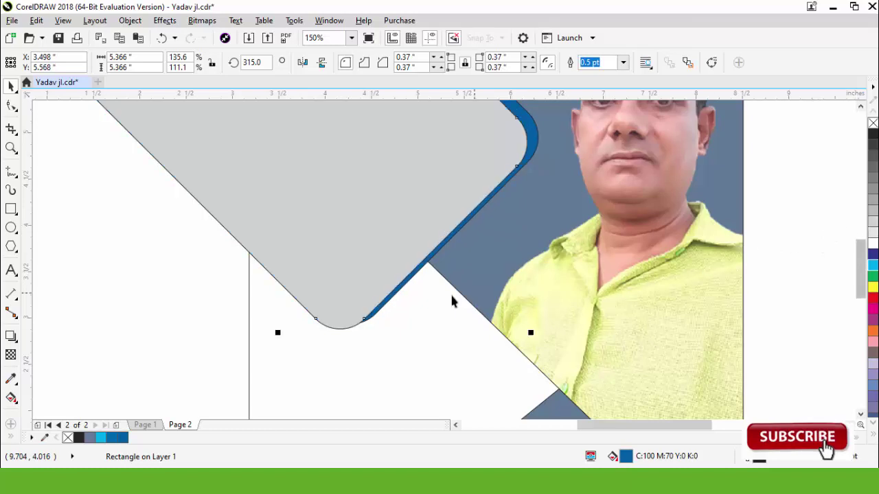
key(ctrl+Page_Down)
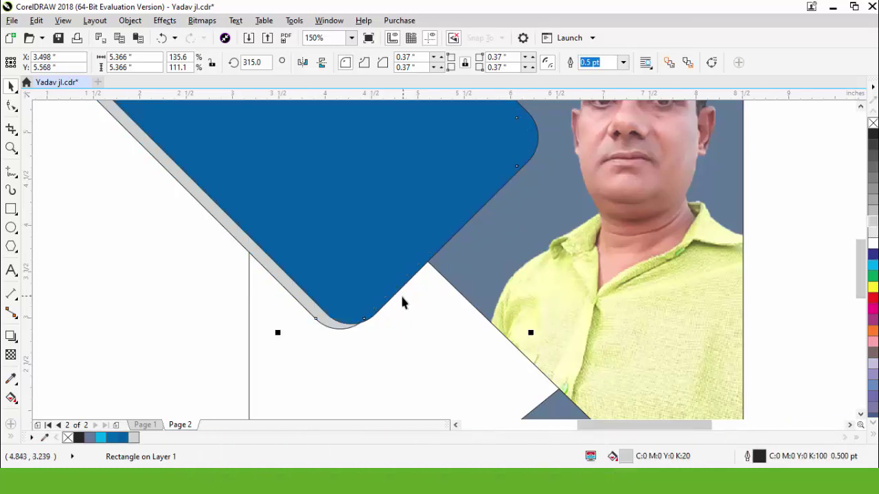
Shift the grey copy to show evenly along the blue shape's lower edges and remove both shapes' outlines.
drag(233, 236, 245, 241)
shift+click(311, 236)
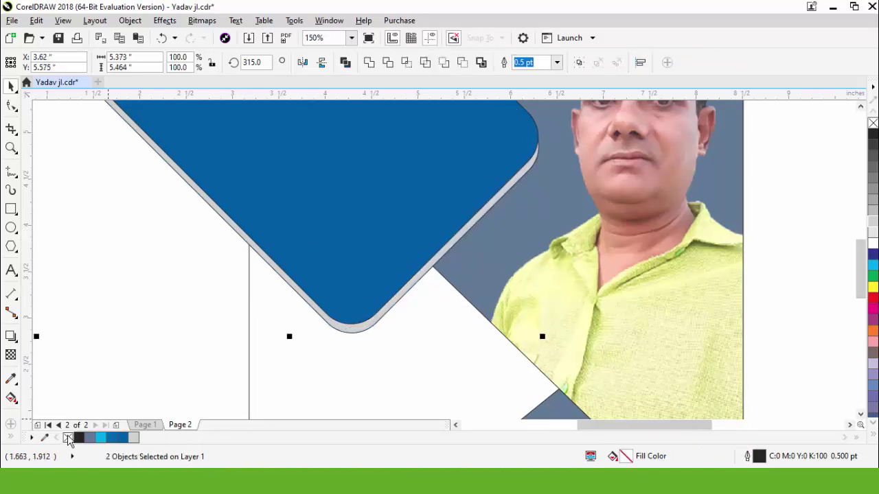
click(152, 323)
Enlarge the grey copy to about 5.41 inches and set its transparency merge mode to Multiply.
click(238, 238)
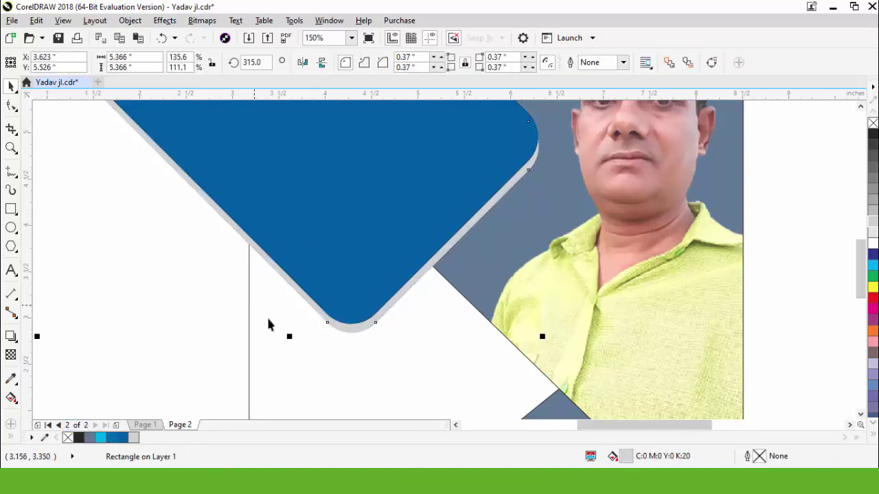
mouse_move(541, 341)
mouse_down()
mouse_move(549, 345)
mouse_move(541, 353)
mouse_up()
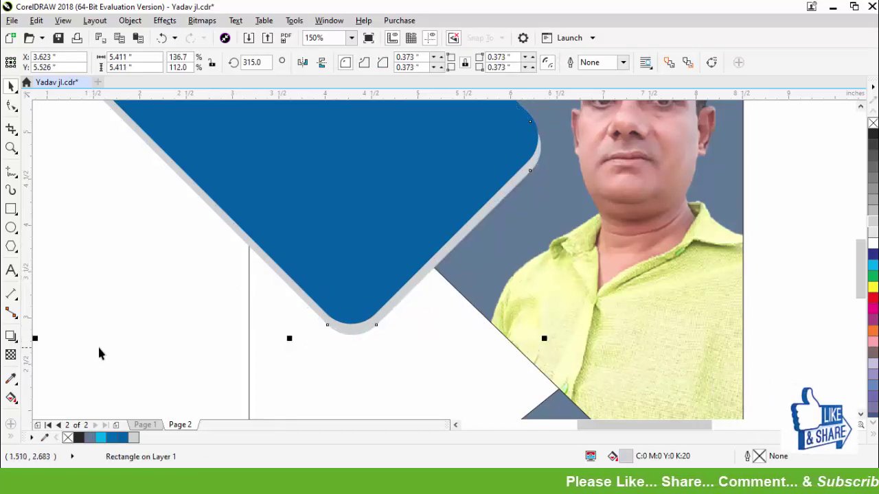
click(11, 356)
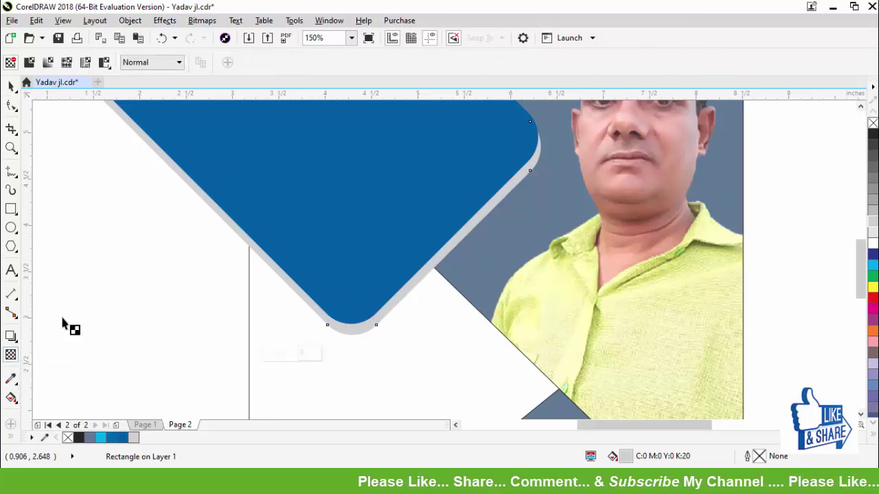
click(164, 63)
click(151, 133)
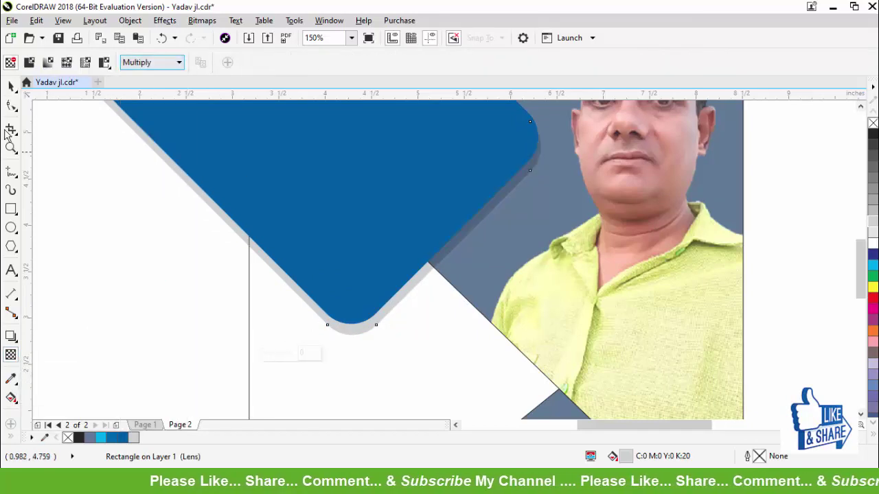
click(11, 86)
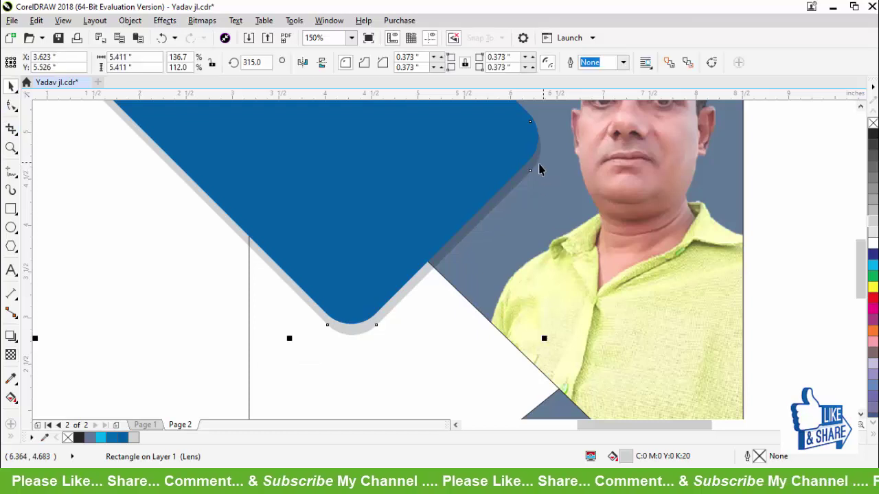
Group the blue rounded rectangle with its grey shadow copy.
scroll(487, 229, down, 1)
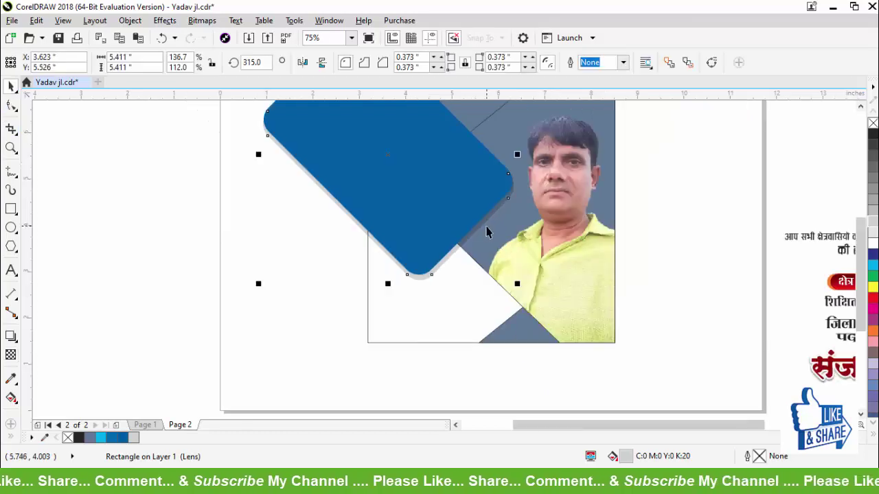
shift+click(375, 220)
scroll(374, 223, down, 1)
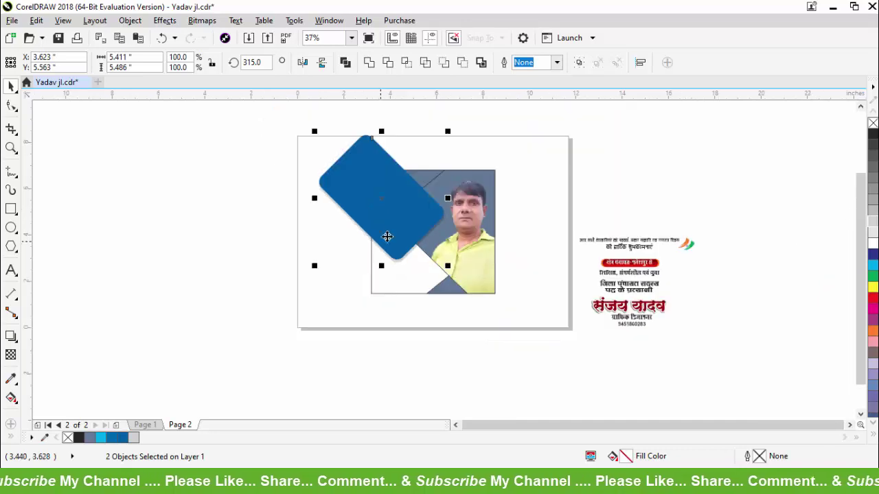
scroll(404, 200, up, 1)
key(ctrl+g)
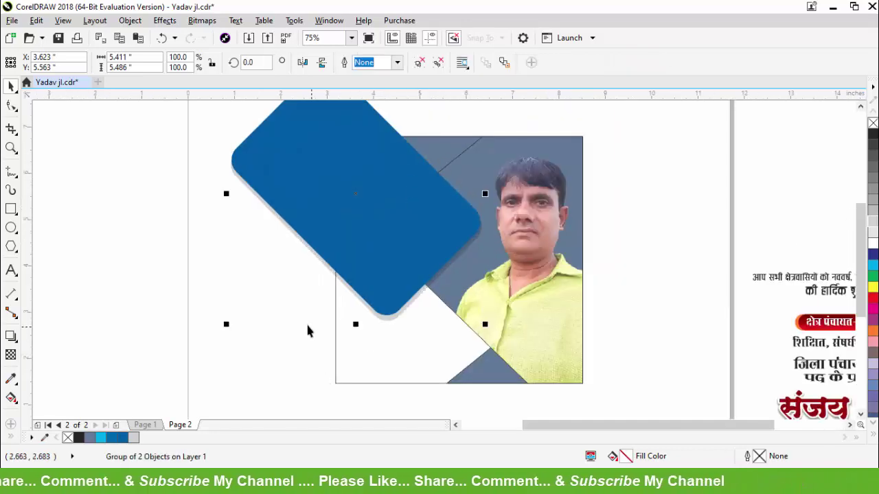
Move the blue group slightly upward and PowerClip it inside the square.
drag(408, 247, 409, 234)
right_click(372, 173)
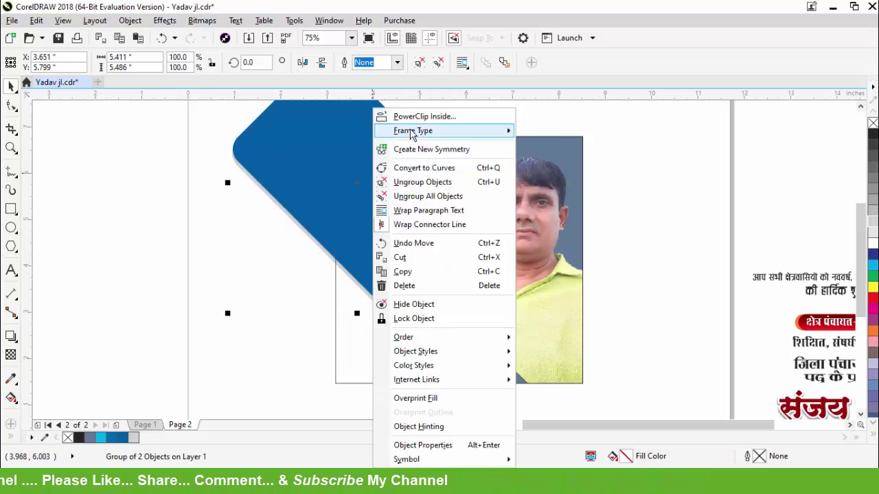
click(412, 114)
click(350, 227)
Weld the two upper-left blue-grey shapes into one and PowerClip the result inside the square.
click(356, 228)
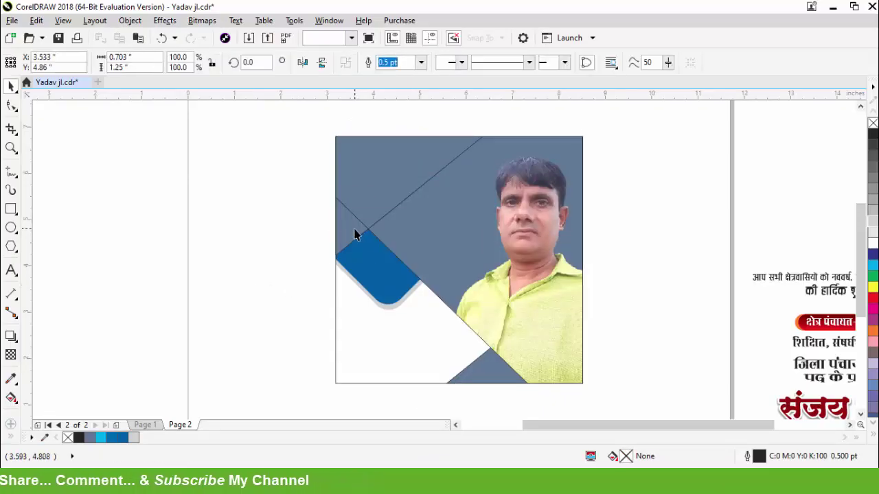
shift+click(388, 175)
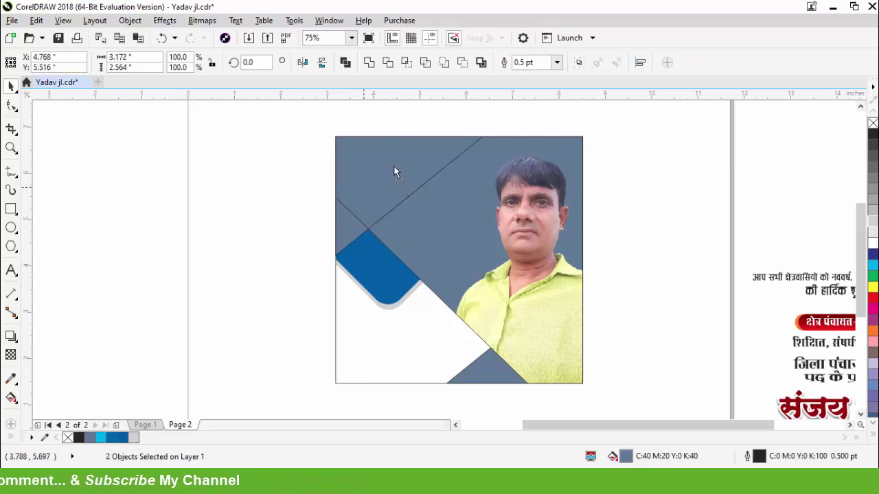
click(369, 63)
right_click(424, 148)
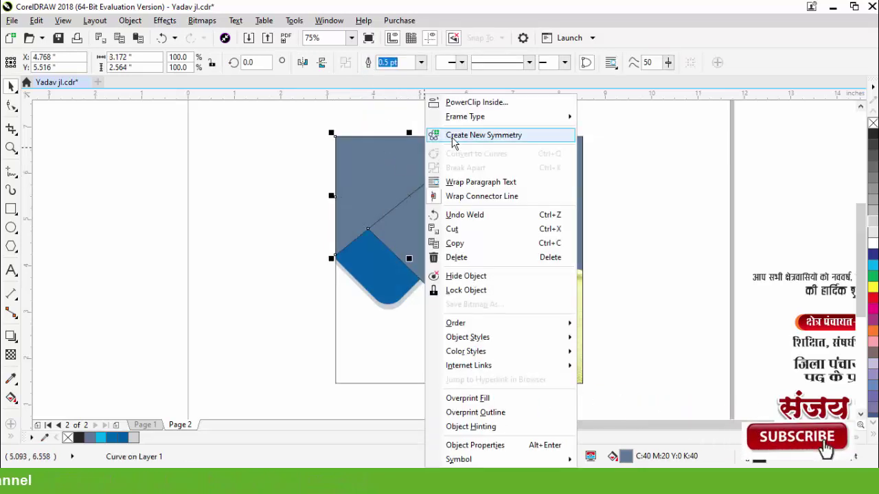
click(457, 100)
click(350, 302)
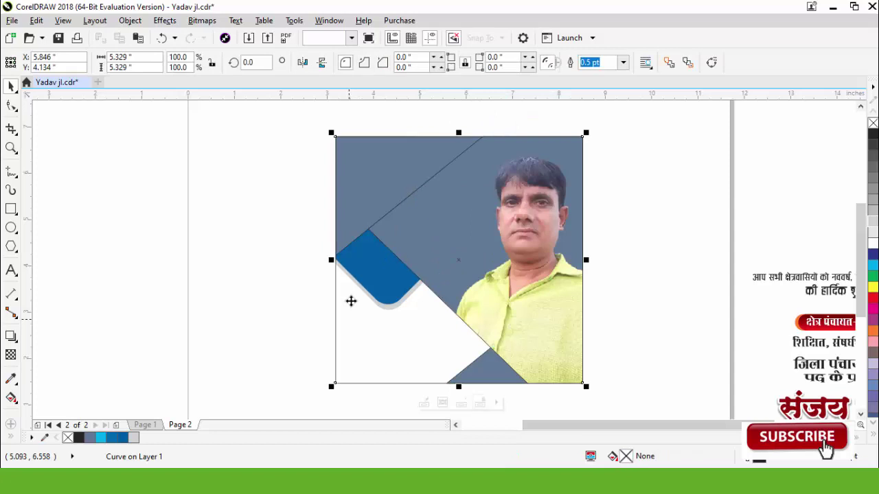
Fill the welded shape inside the square with orange, C:0 M:40 Y:90 K:0.
ctrl+click(370, 180)
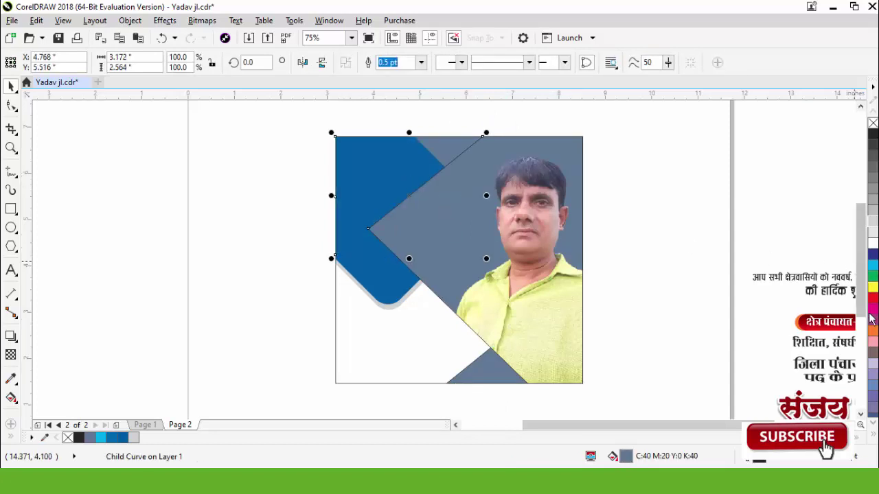
click(872, 331)
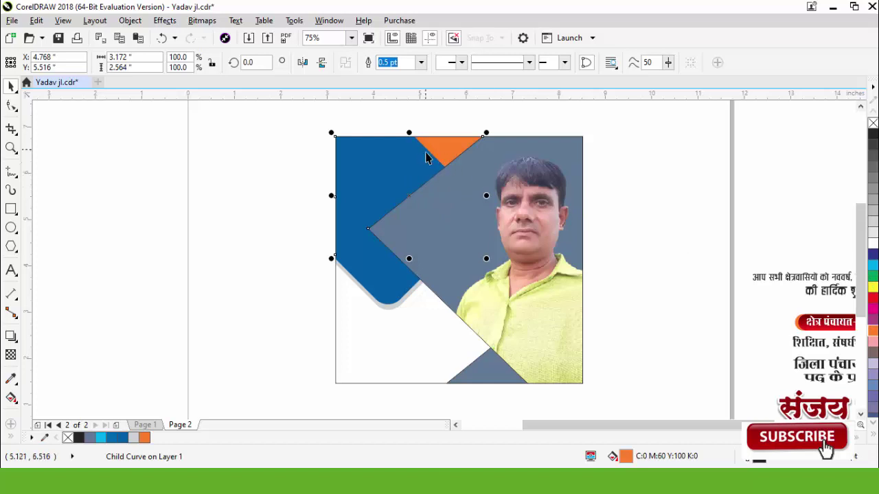
key(g)
click(131, 63)
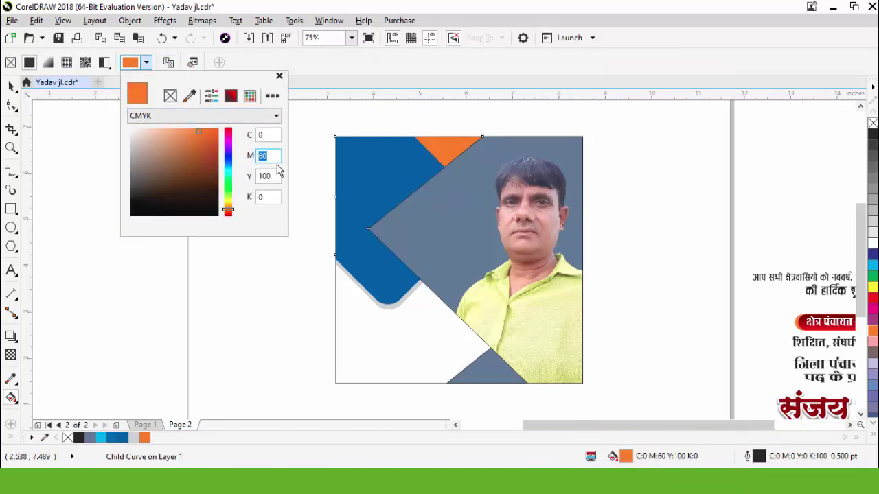
key(Tab)
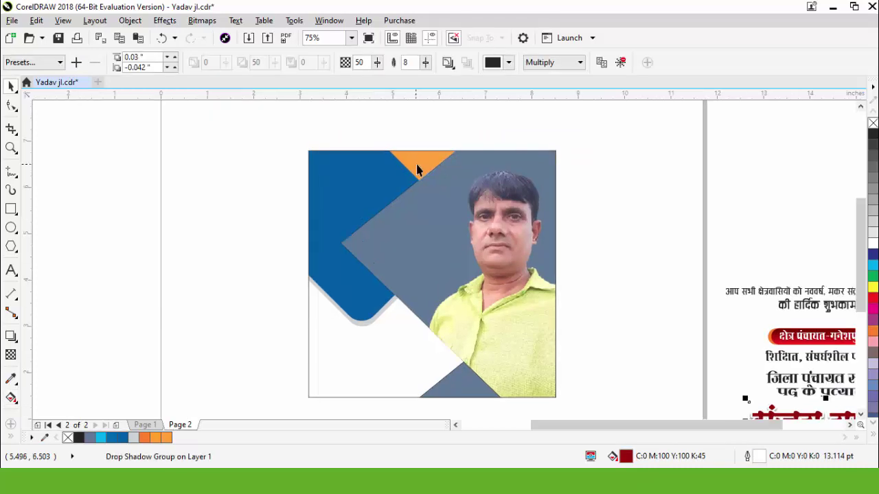
Copy the welded shape's orange fill onto the triangle at the square's bottom edge and select that triangle.
click(468, 382)
ctrl+click(427, 167)
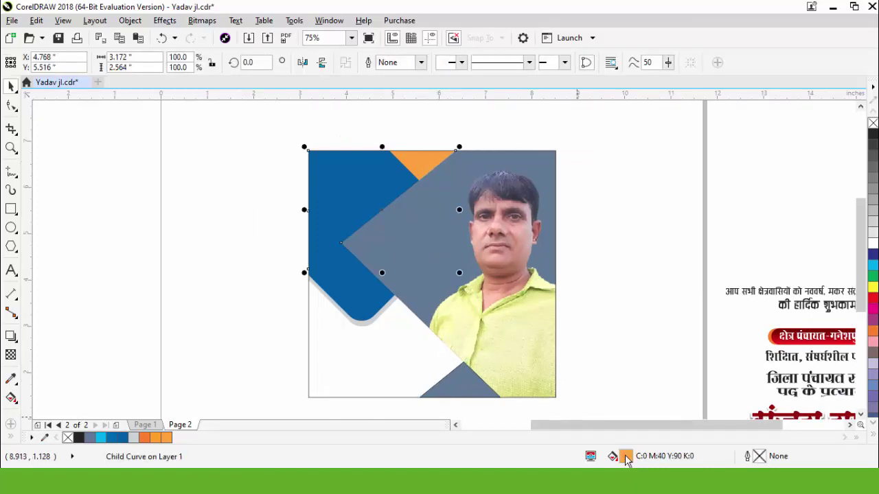
drag(627, 459, 474, 389)
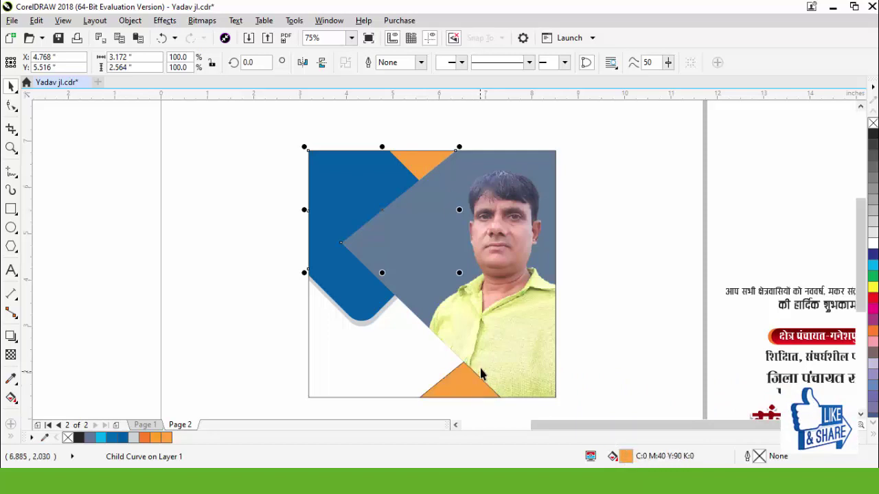
click(452, 396)
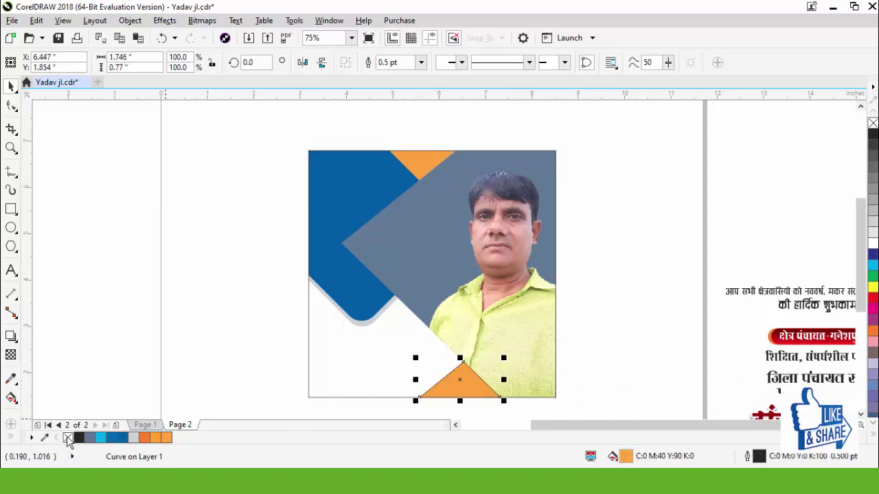
Edit the square's PowerClip contents so the blue rounded shape lies in front of the blue-grey shape.
click(228, 328)
click(416, 279)
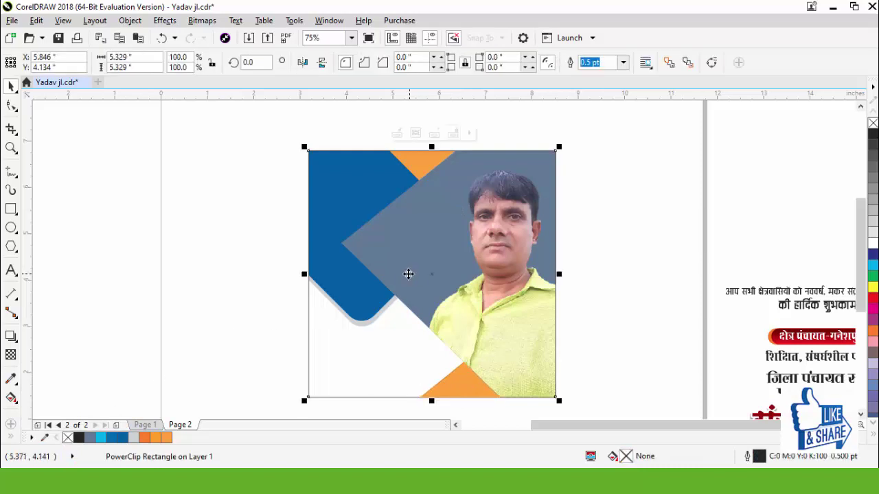
click(563, 315)
click(533, 261)
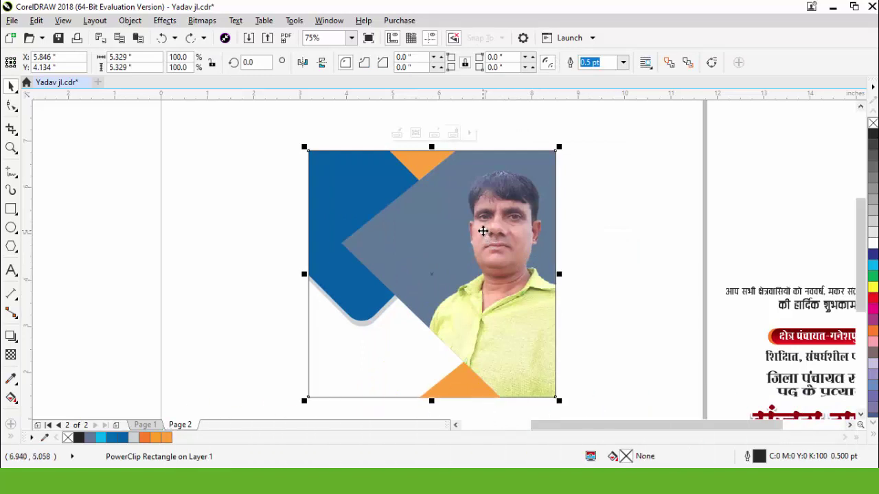
double_click(483, 231)
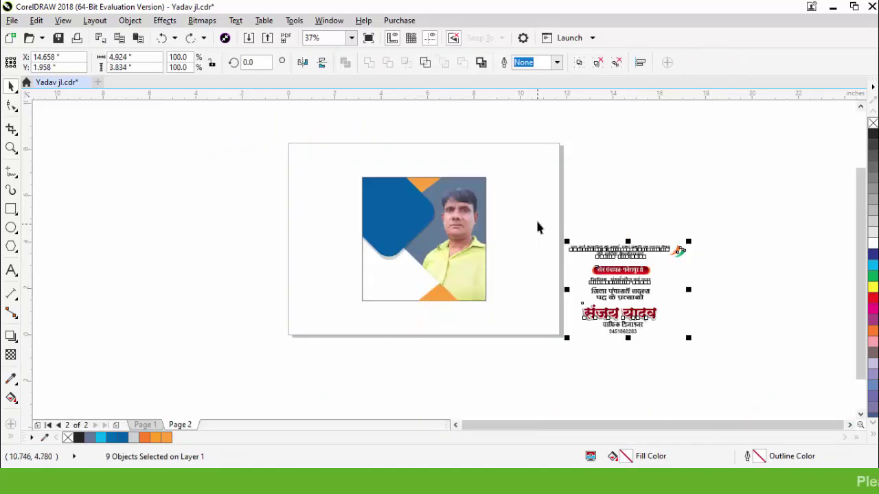
Move the prepared Hindi text block with its flag over to the square, overlapping the square's left edge.
drag(534, 216, 779, 402)
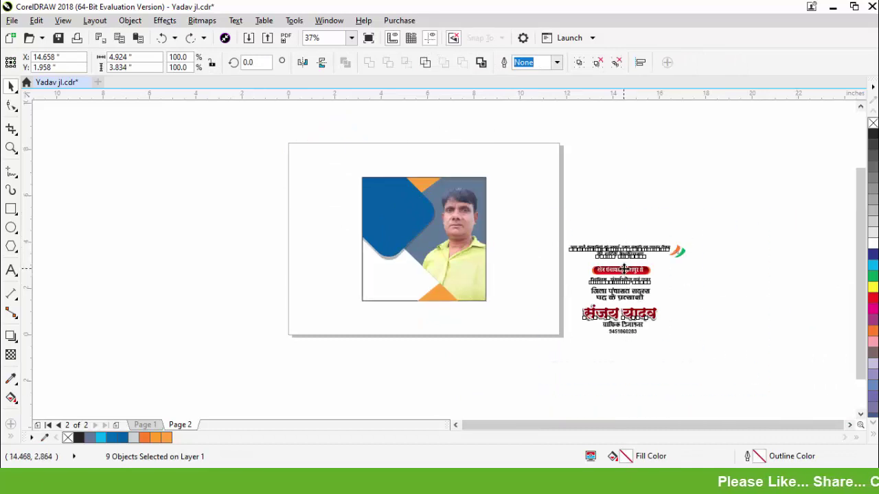
drag(621, 272, 535, 296)
scroll(337, 175, up, 2)
click(315, 194)
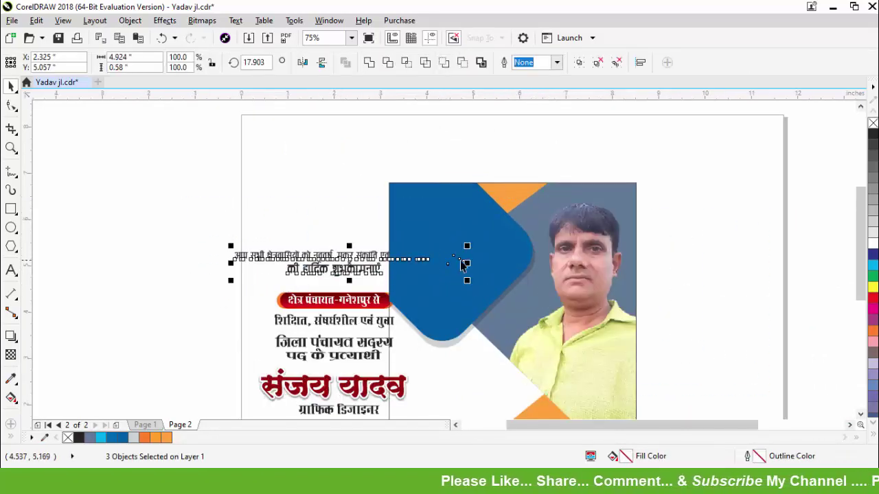
drag(463, 264, 464, 265)
key(Escape)
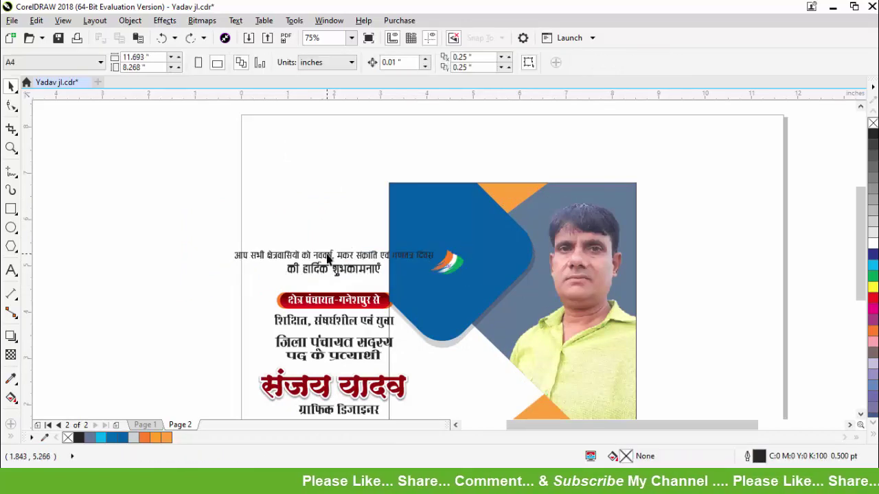
Place the first greeting line on the blue shape and split it into three lines, breaking before नववर्ष and before गणतंत्र.
drag(322, 259, 480, 204)
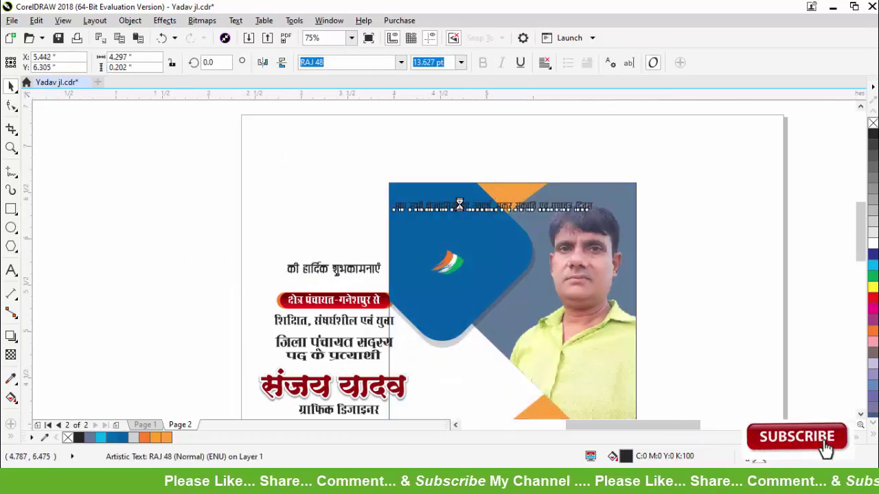
scroll(480, 205, up, 4)
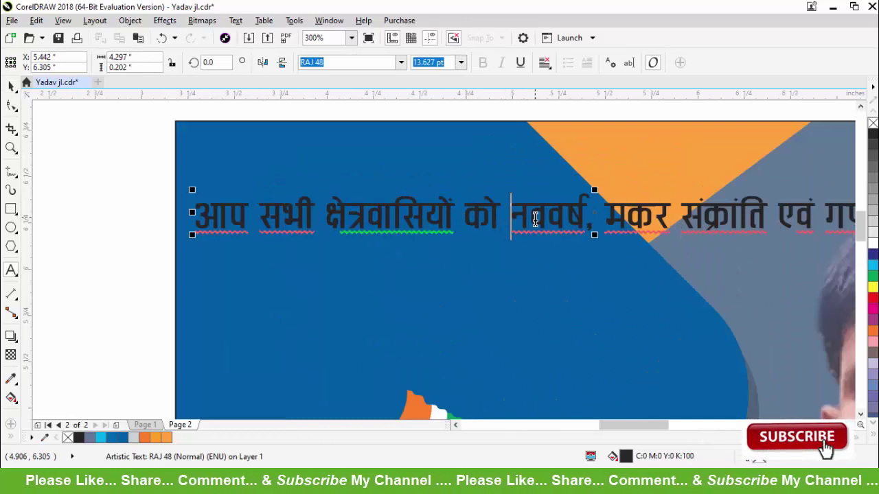
key(BackSpace)
key(Return)
click(508, 260)
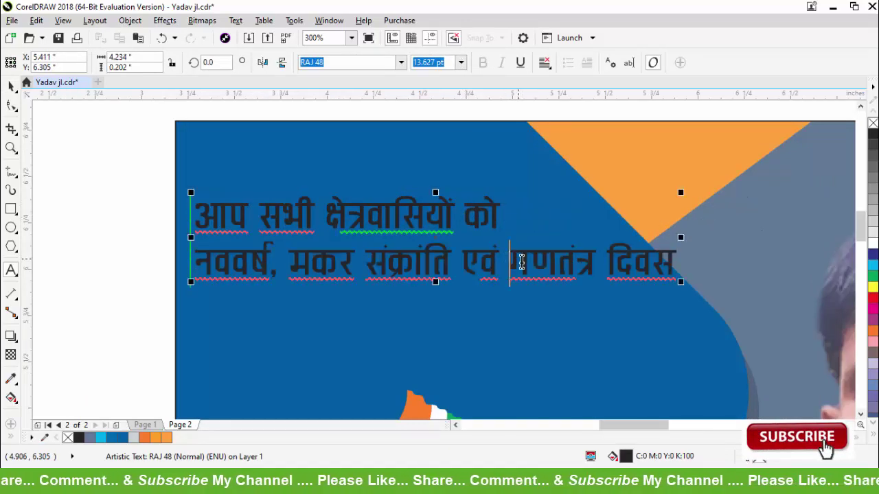
key(Return)
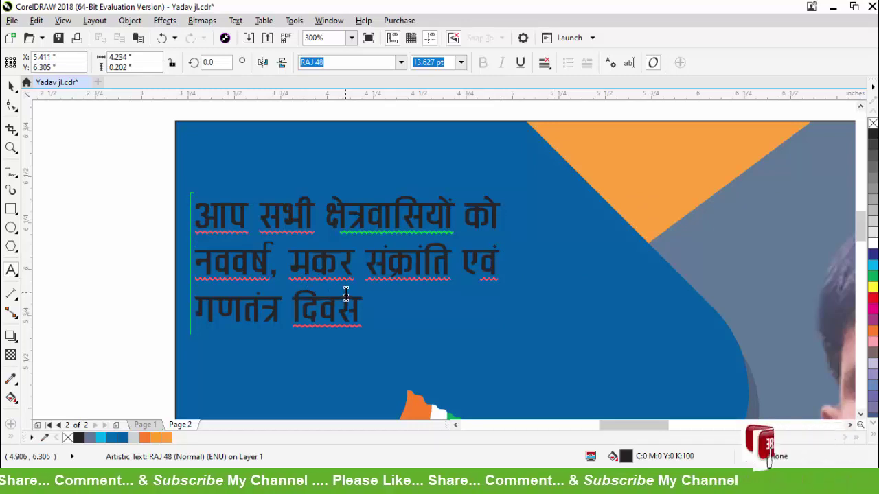
Centre-align the three-line greeting within the upper part of the blue shape and fill it white, C:0 M:0 Y:0 K:0.
key(ctrl+e)
key(ctrl+space)
drag(420, 218, 441, 199)
click(873, 243)
scroll(346, 207, down, 1)
click(201, 245)
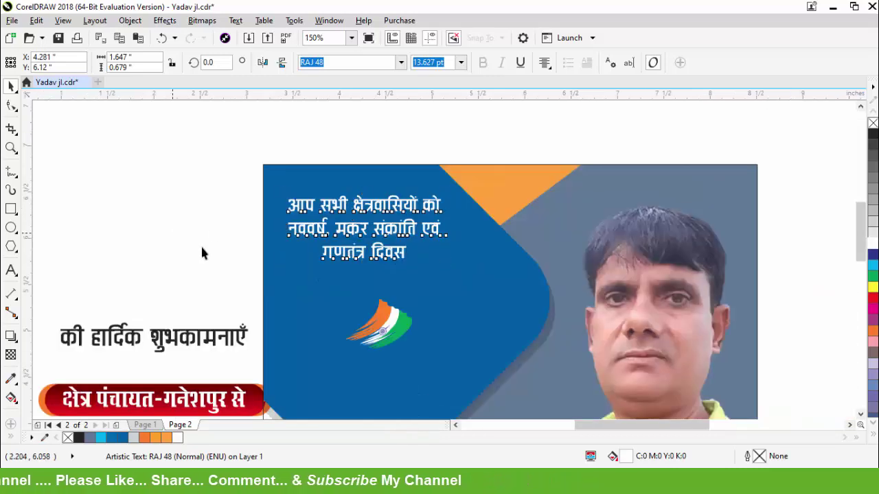